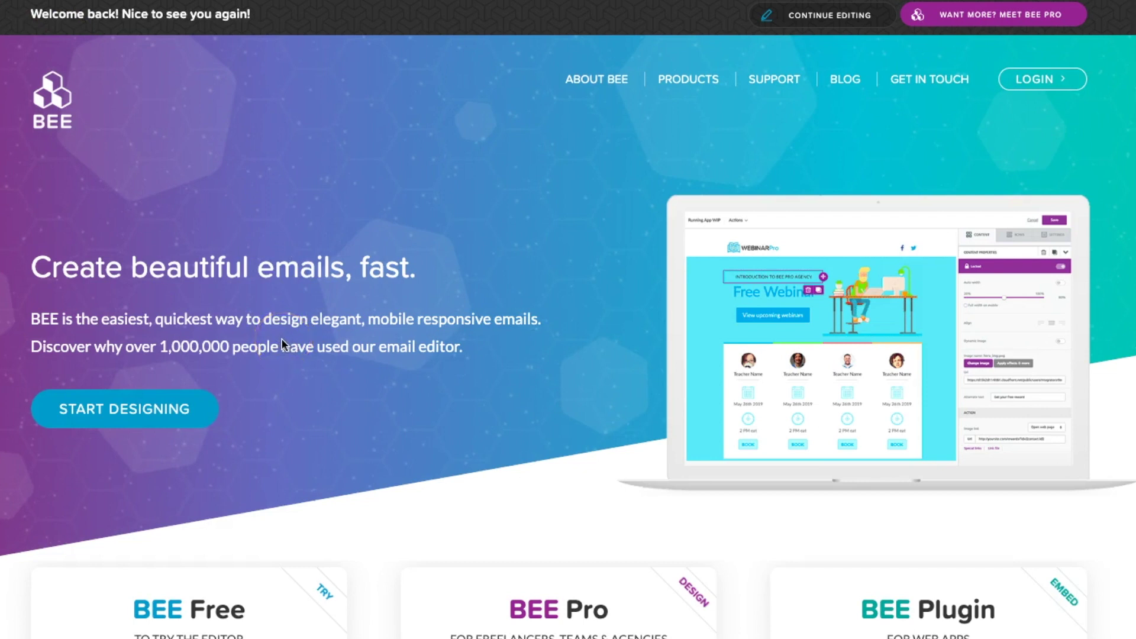
Open the email template catalog and browse the available designs
{"action": "left_click", "coordinate": [142, 410]}
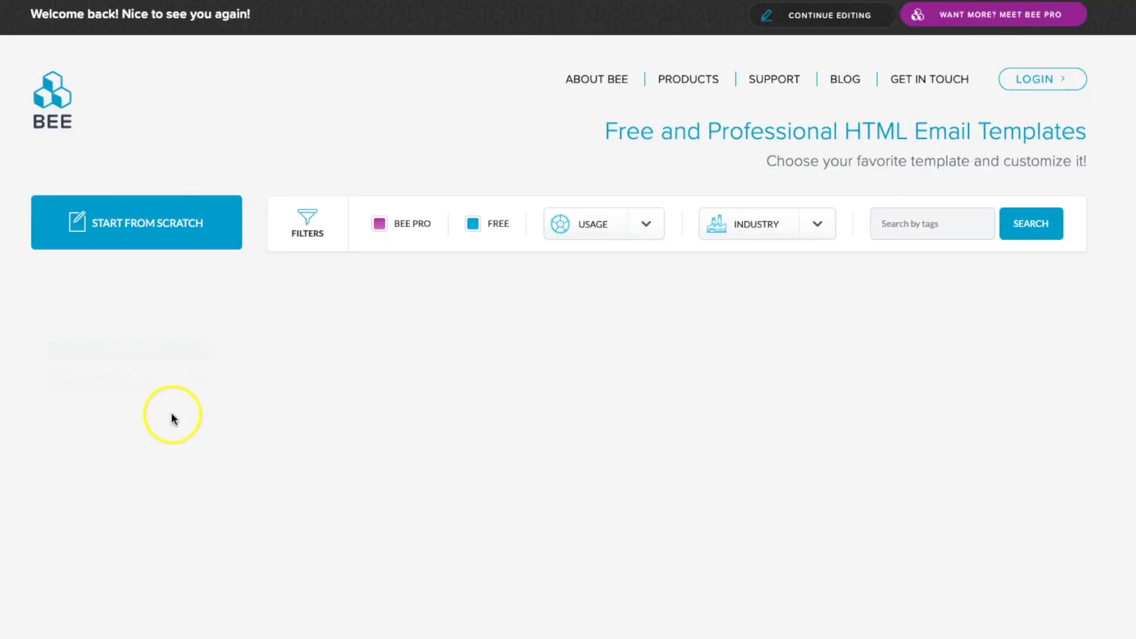
{"action": "scroll", "coordinate": [172, 417], "scroll_direction": "down", "scroll_amount": 4}
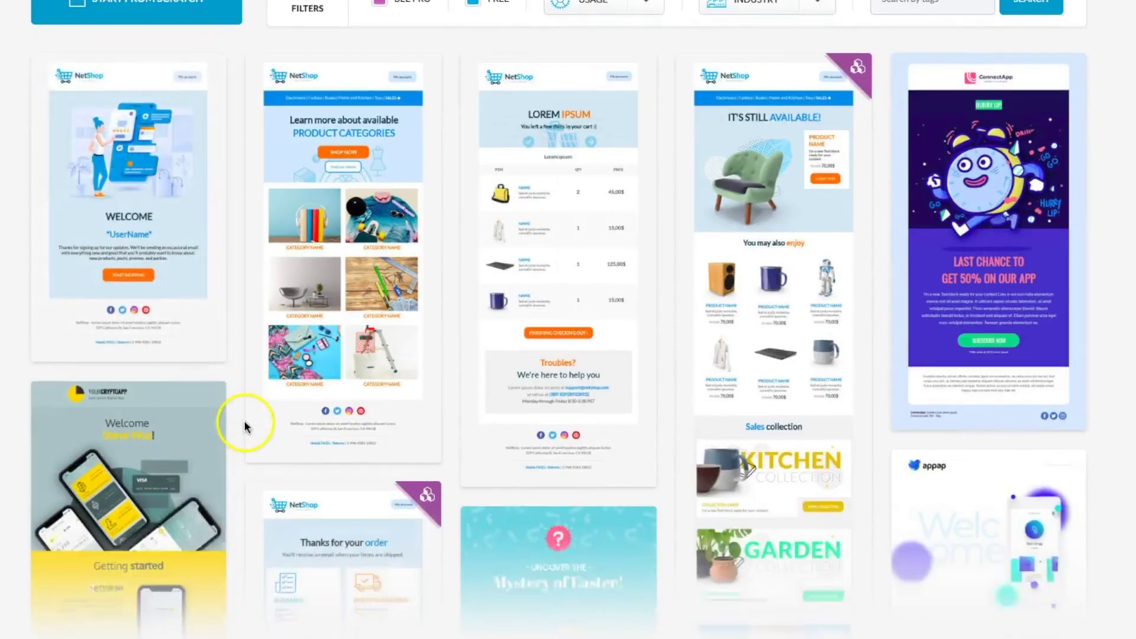
{"action": "scroll", "coordinate": [245, 426], "scroll_direction": "down", "scroll_amount": 4}
{"action": "scroll", "coordinate": [227, 418], "scroll_direction": "down", "scroll_amount": 3}
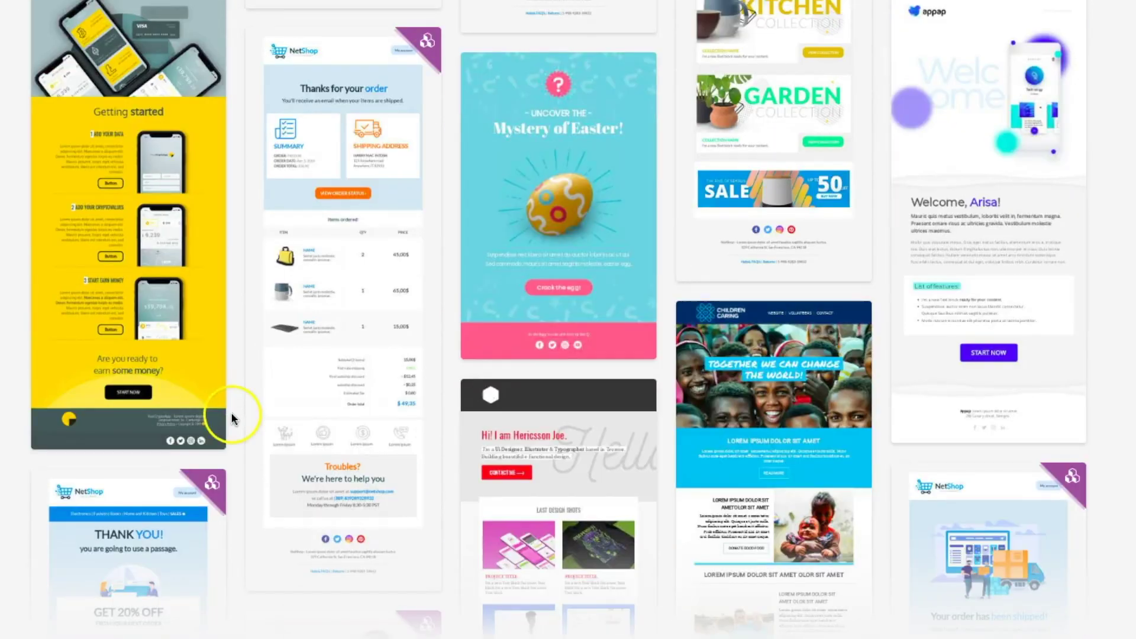
{"action": "scroll", "coordinate": [234, 421], "scroll_direction": "up", "scroll_amount": 3}
{"action": "scroll", "coordinate": [239, 422], "scroll_direction": "up", "scroll_amount": 15}
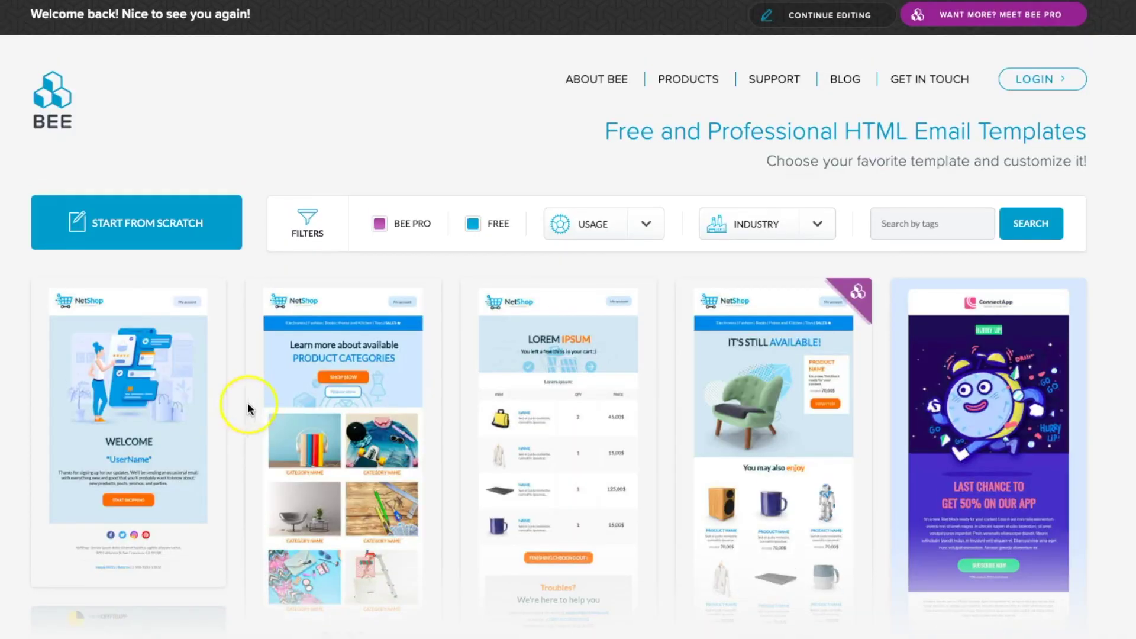
Limit the catalog to free templates and start a blank email from scratch
{"action": "left_click", "coordinate": [495, 225]}
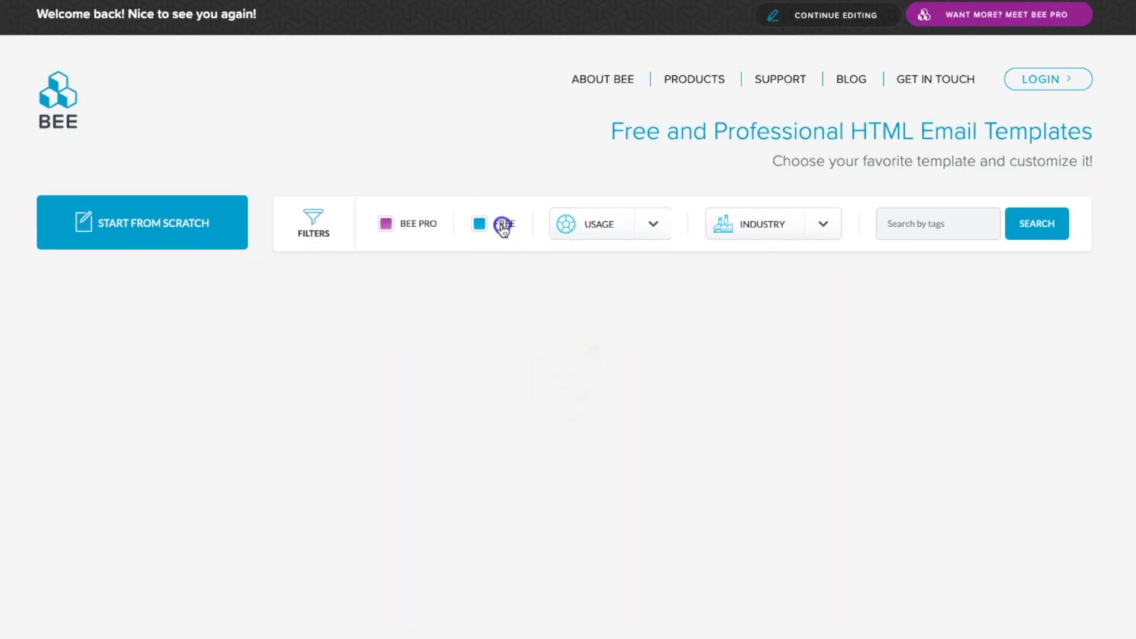
{"action": "left_click", "coordinate": [423, 225]}
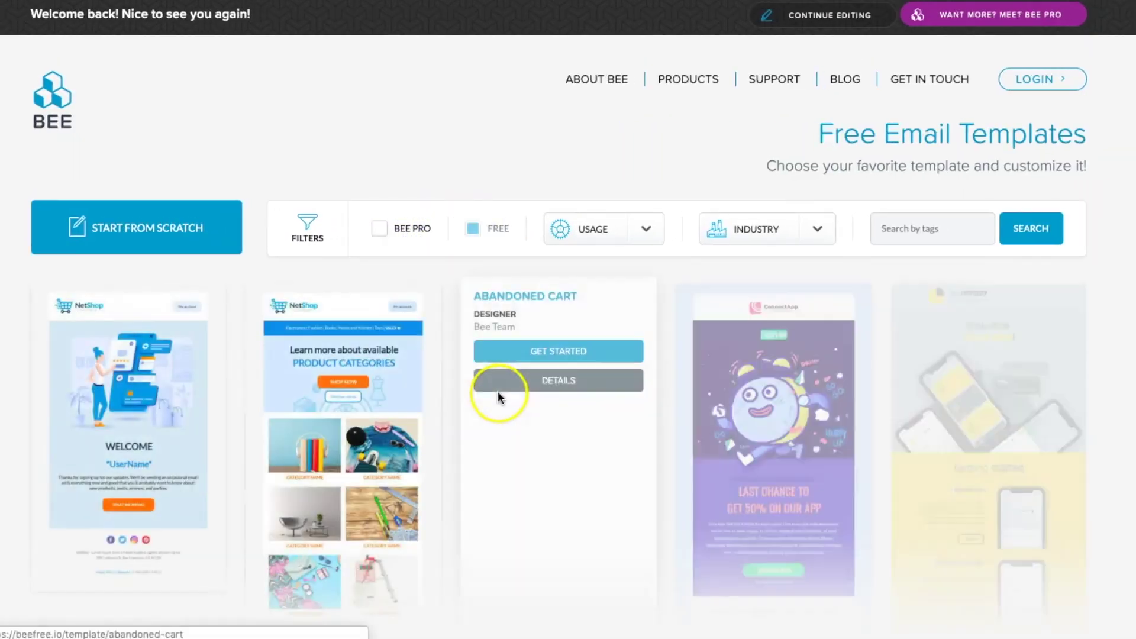
{"action": "scroll", "coordinate": [491, 392], "scroll_direction": "down", "scroll_amount": 2}
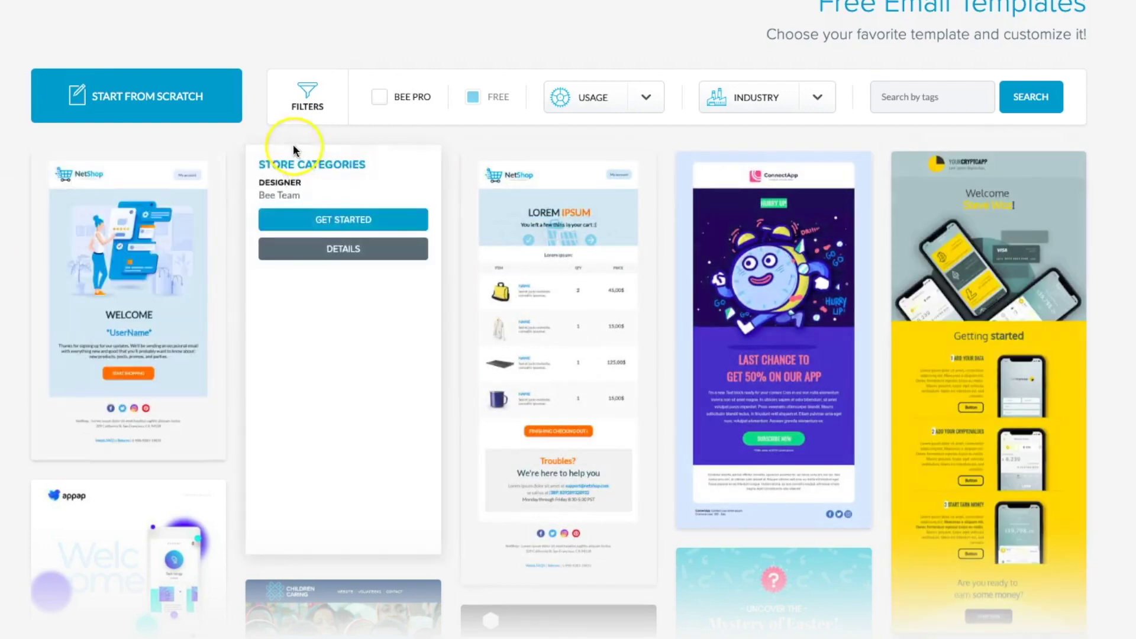
{"action": "left_click", "coordinate": [132, 104]}
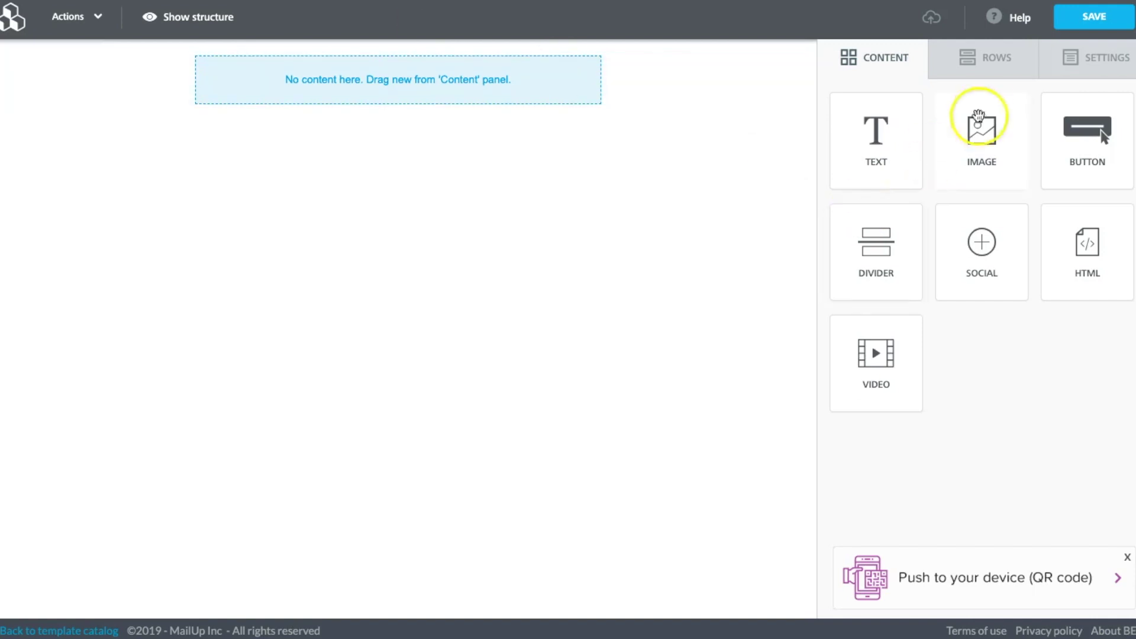
Add an image block, a text block, a button and a second image block to the email, stacked in that order
{"action": "left_click_drag", "start_coordinate": [987, 155], "coordinate": [375, 66]}
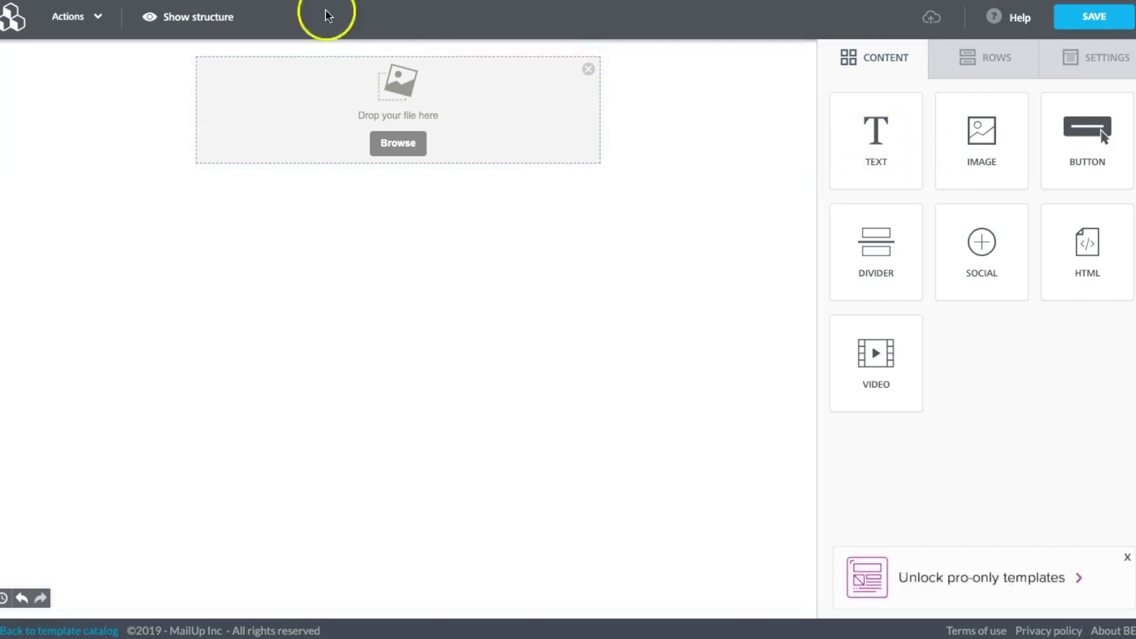
{"action": "left_click_drag", "start_coordinate": [889, 139], "coordinate": [396, 160]}
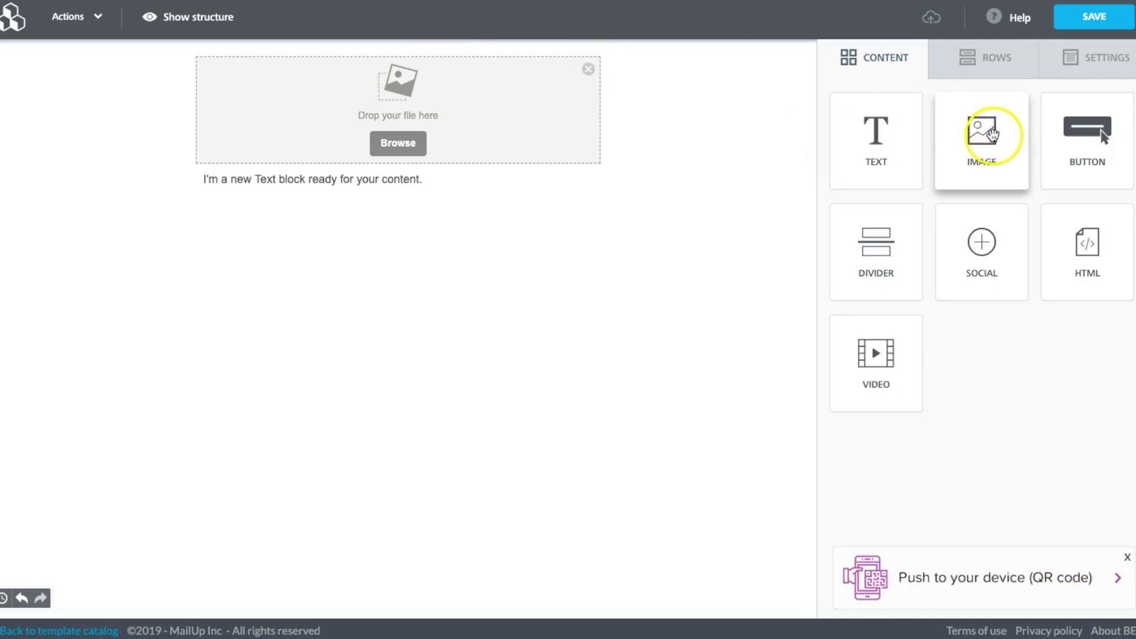
{"action": "left_click_drag", "start_coordinate": [1085, 130], "coordinate": [371, 196]}
{"action": "left_click_drag", "start_coordinate": [994, 139], "coordinate": [393, 245]}
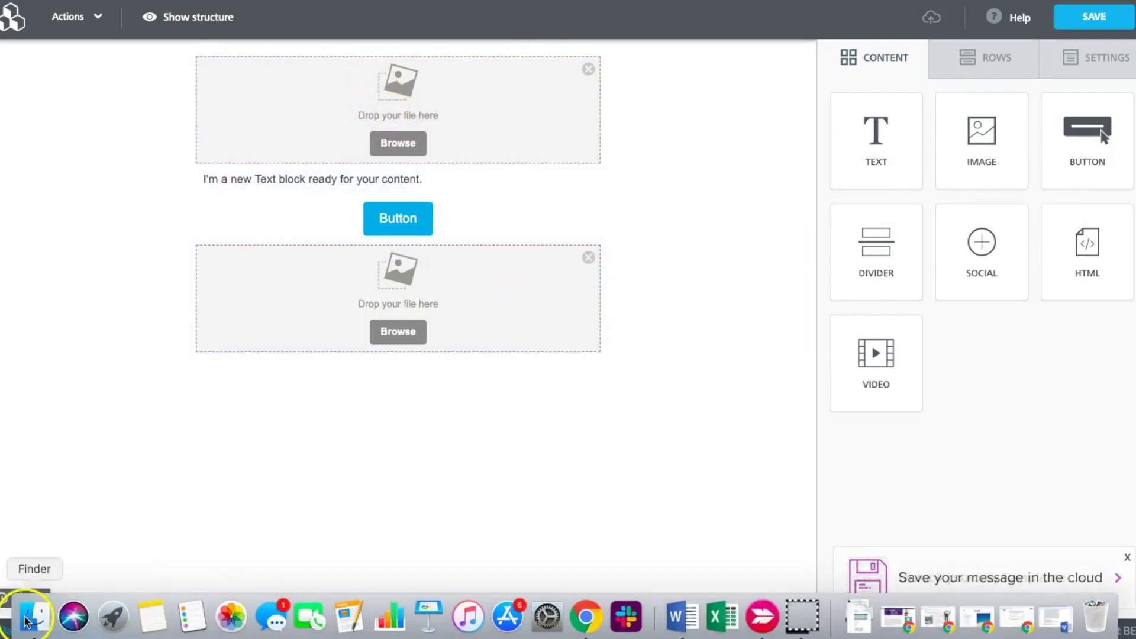
Fill the upper image block with moo logo.png and the lower one with moo gif.gif from the Finder window
{"action": "left_click", "coordinate": [31, 618]}
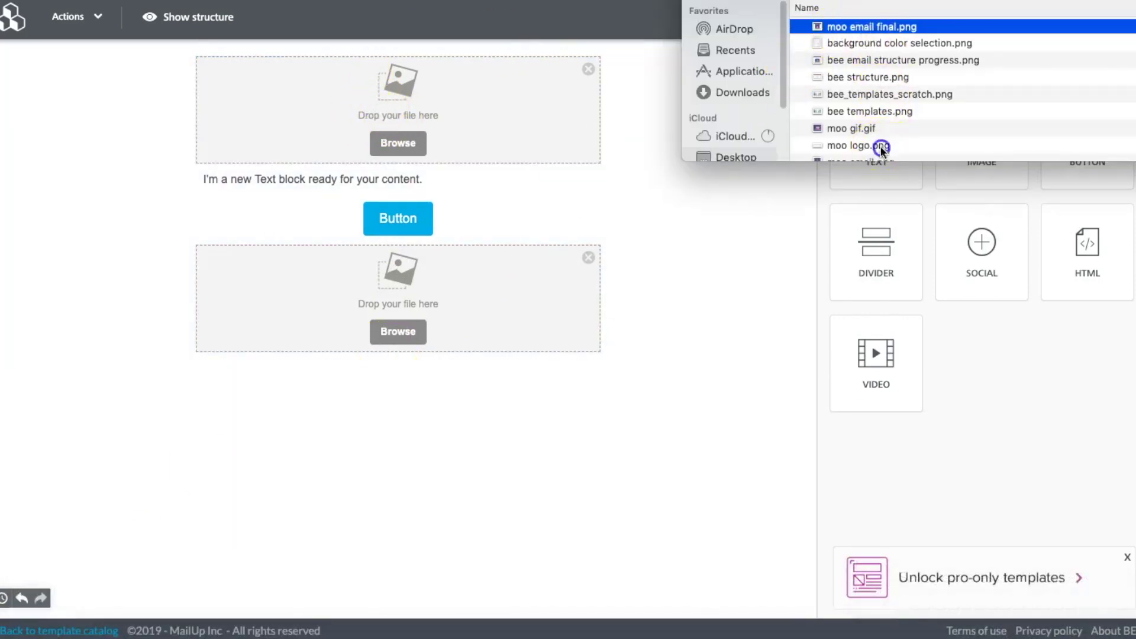
{"action": "left_click_drag", "start_coordinate": [881, 148], "coordinate": [391, 99]}
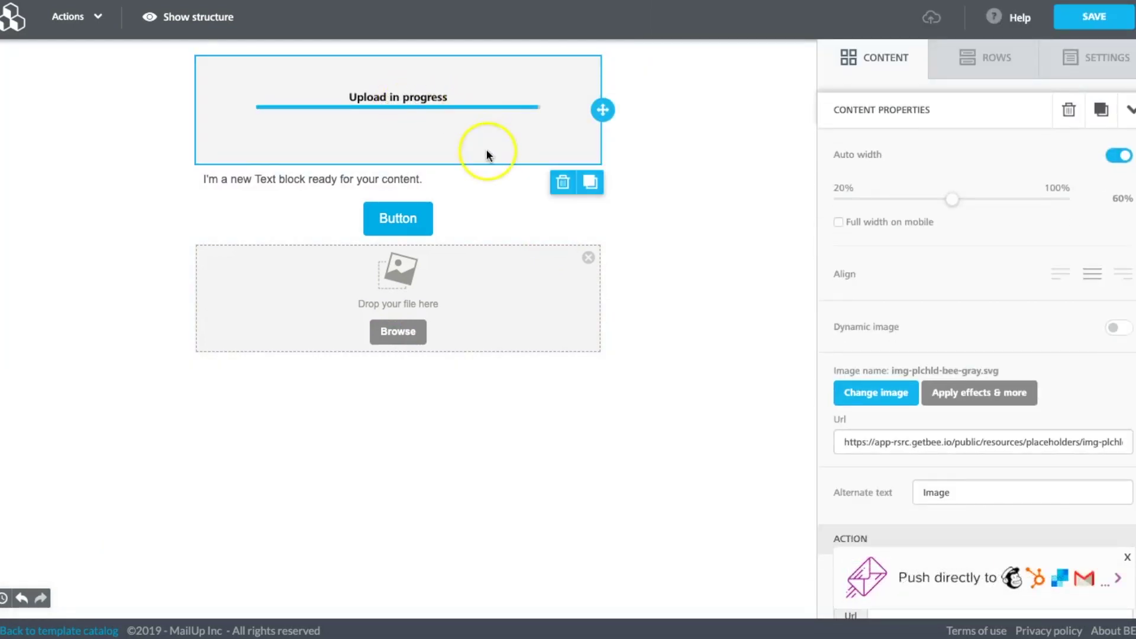
{"action": "left_click", "coordinate": [30, 617]}
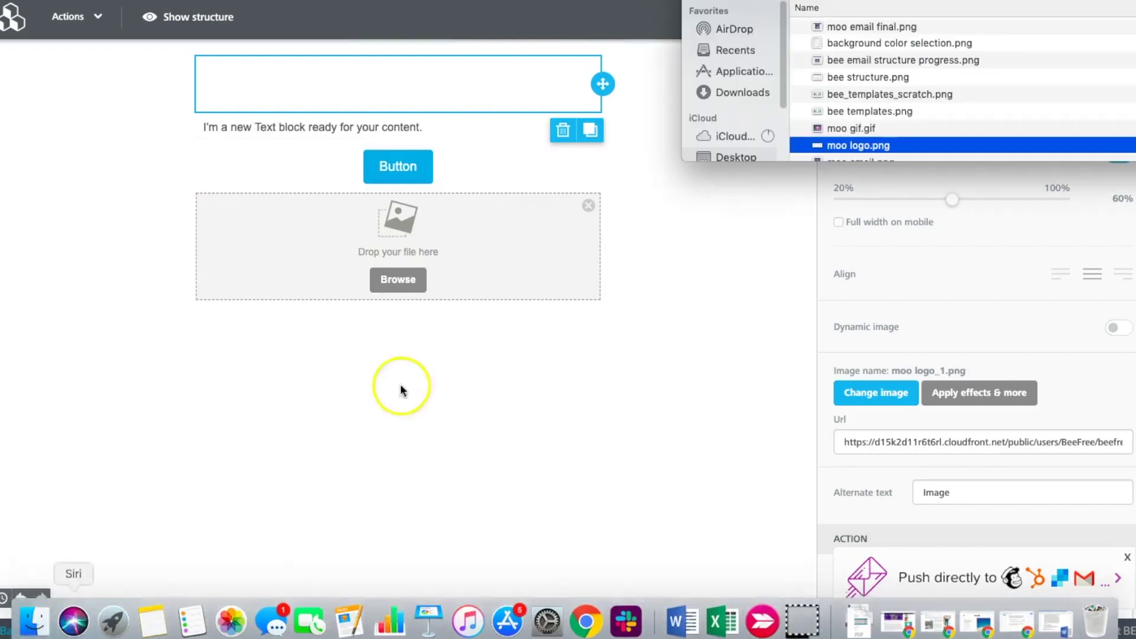
{"action": "left_click_drag", "start_coordinate": [868, 129], "coordinate": [407, 245]}
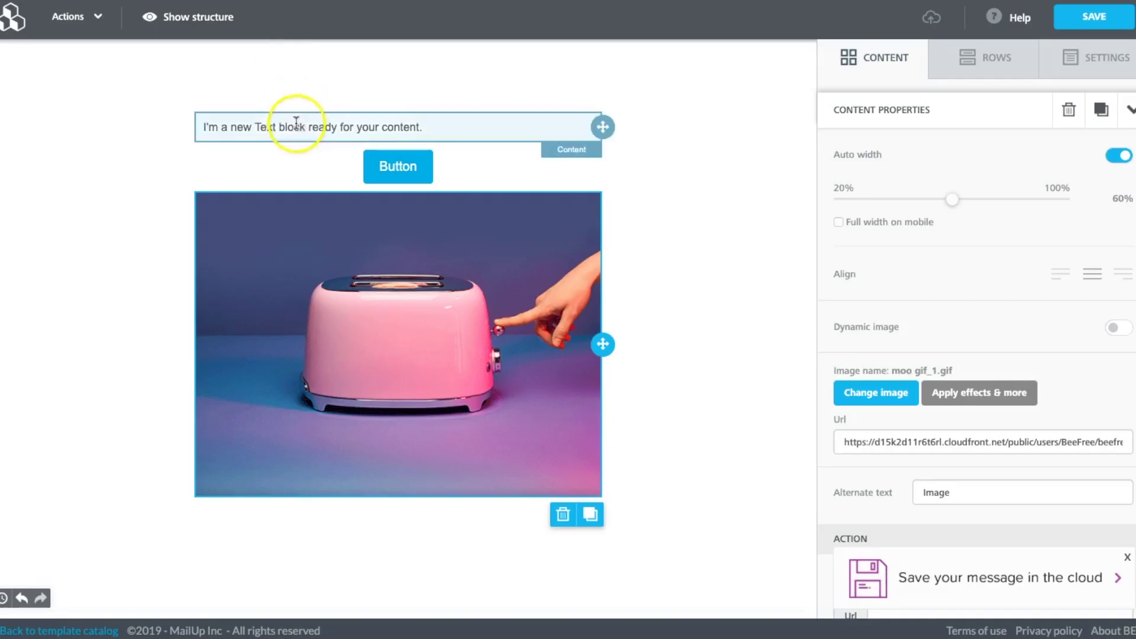
Replace the placeholder in the text block with "Something smells tasty"
{"action": "left_click", "coordinate": [292, 126]}
{"action": "triple_click", "coordinate": [292, 128]}
{"action": "type", "text": "omddd"}
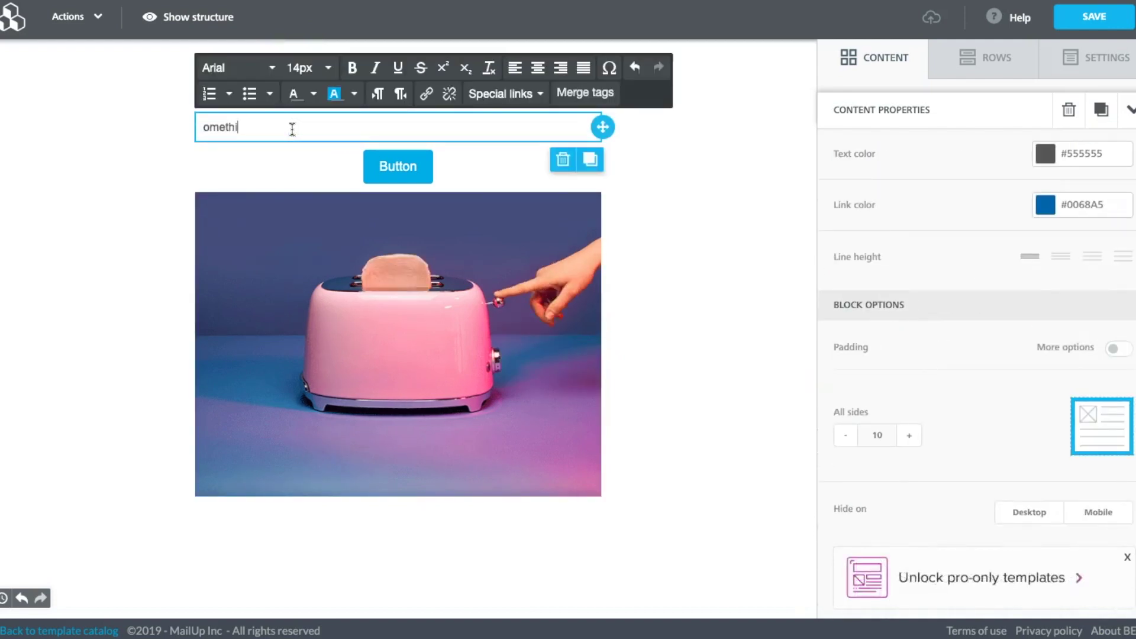
{"action": "key", "text": "BackSpace"}
{"action": "key", "text": "BackSpace"}
{"action": "key", "text": "BackSpace"}
{"action": "type", "text": "Something smells tasty"}
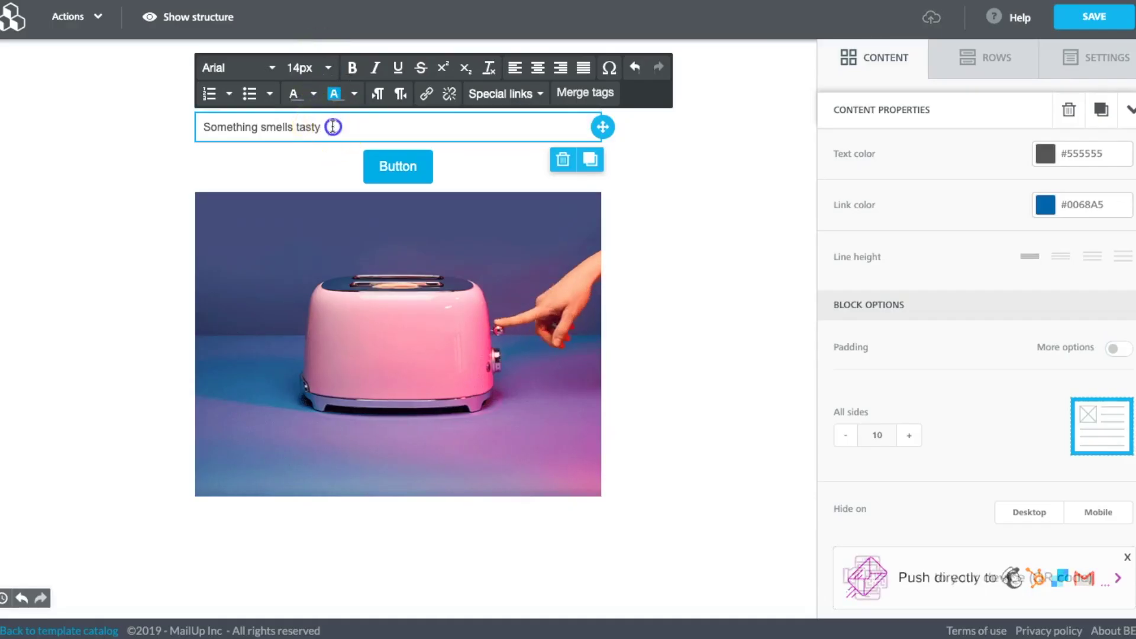
Center the "Something smells tasty" text and format it in Trebuchet MS at 22px
{"action": "triple_click", "coordinate": [333, 124]}
{"action": "left_click", "coordinate": [537, 68]}
{"action": "left_click", "coordinate": [245, 80]}
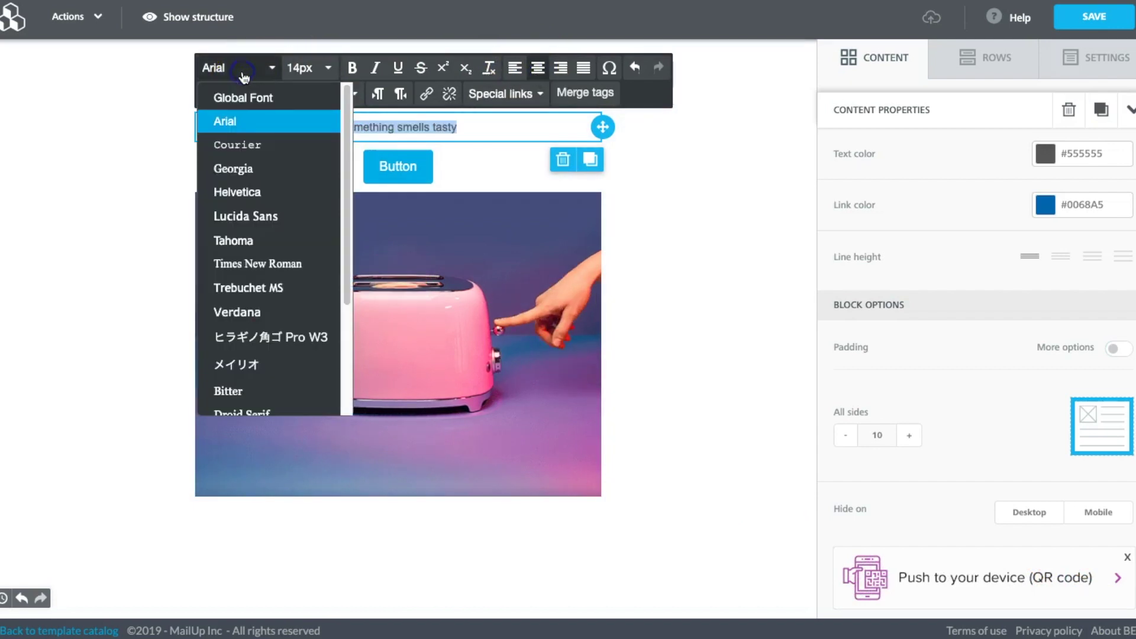
{"action": "left_click", "coordinate": [255, 291]}
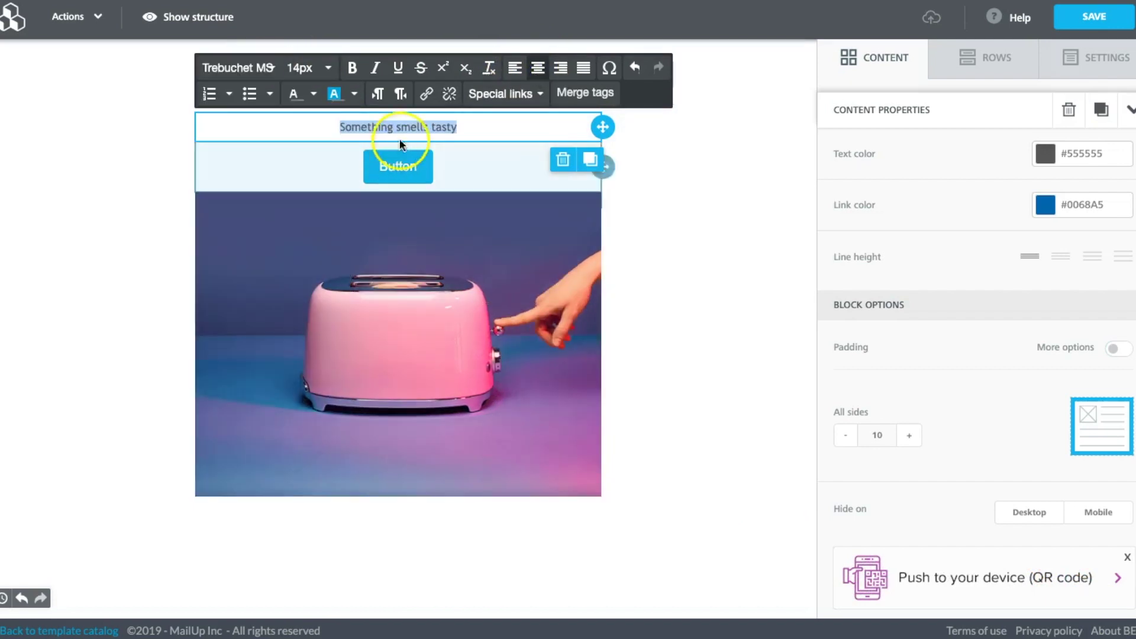
{"action": "left_click", "coordinate": [326, 70]}
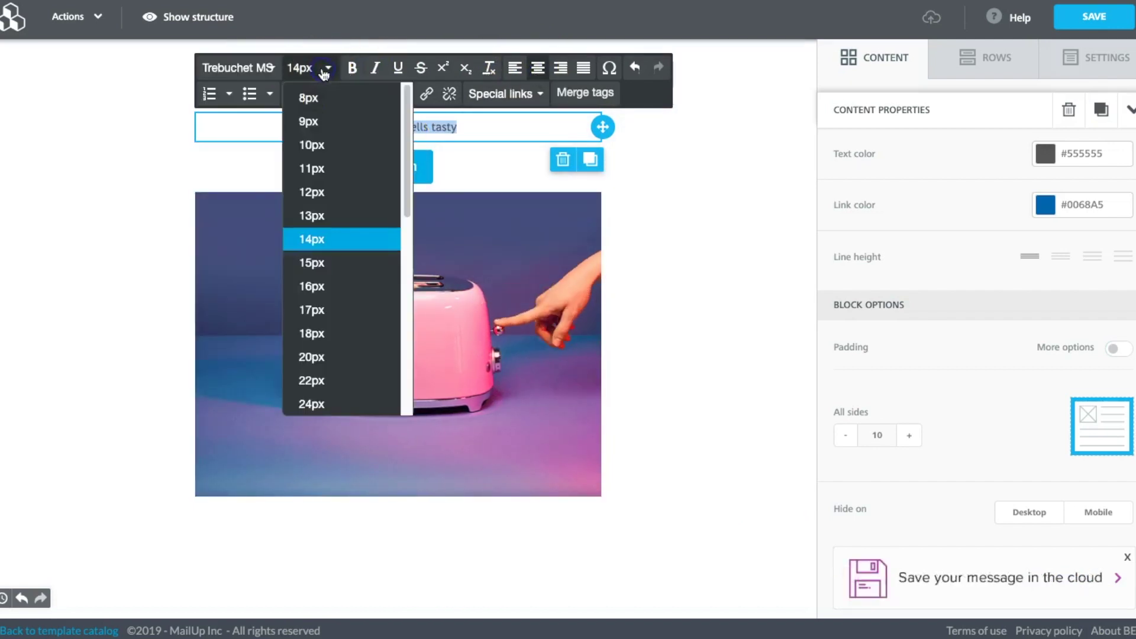
{"action": "left_click", "coordinate": [309, 357]}
{"action": "left_click", "coordinate": [318, 76]}
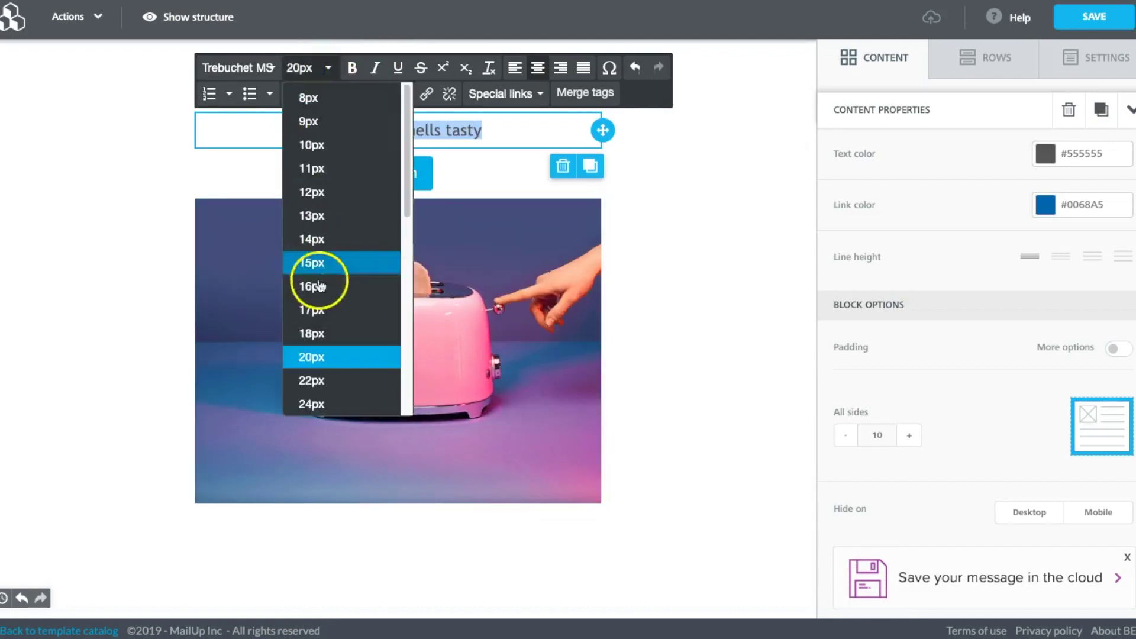
{"action": "left_click", "coordinate": [322, 378]}
Label the button "Hit the lever" and set its font to Trebuchet MS
{"action": "left_click", "coordinate": [398, 173]}
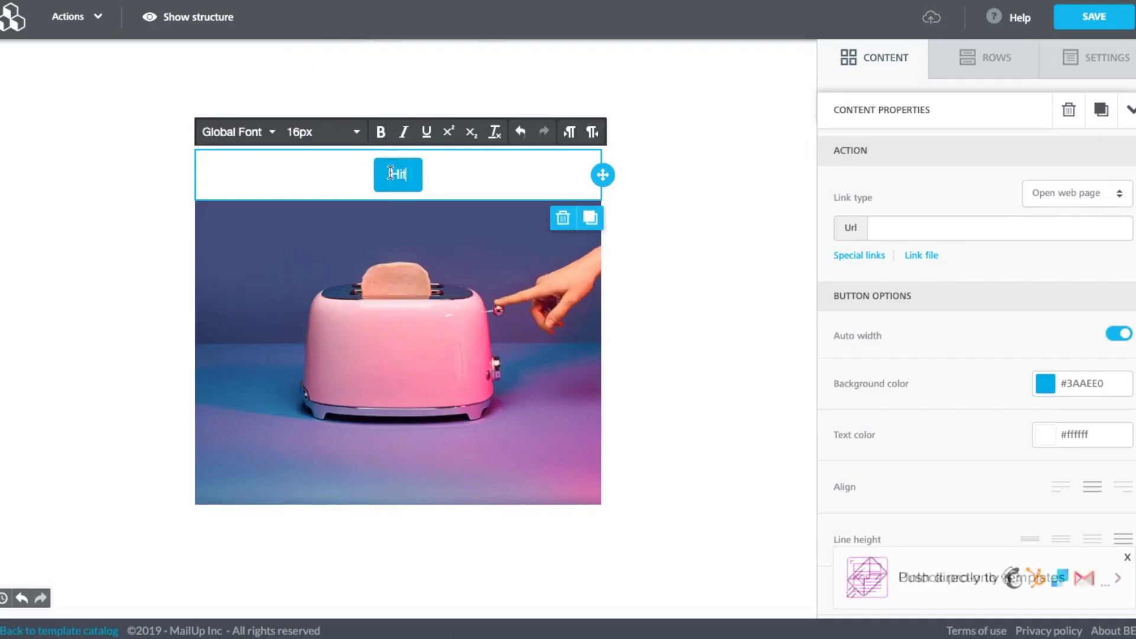
{"action": "type", "text": "the lever"}
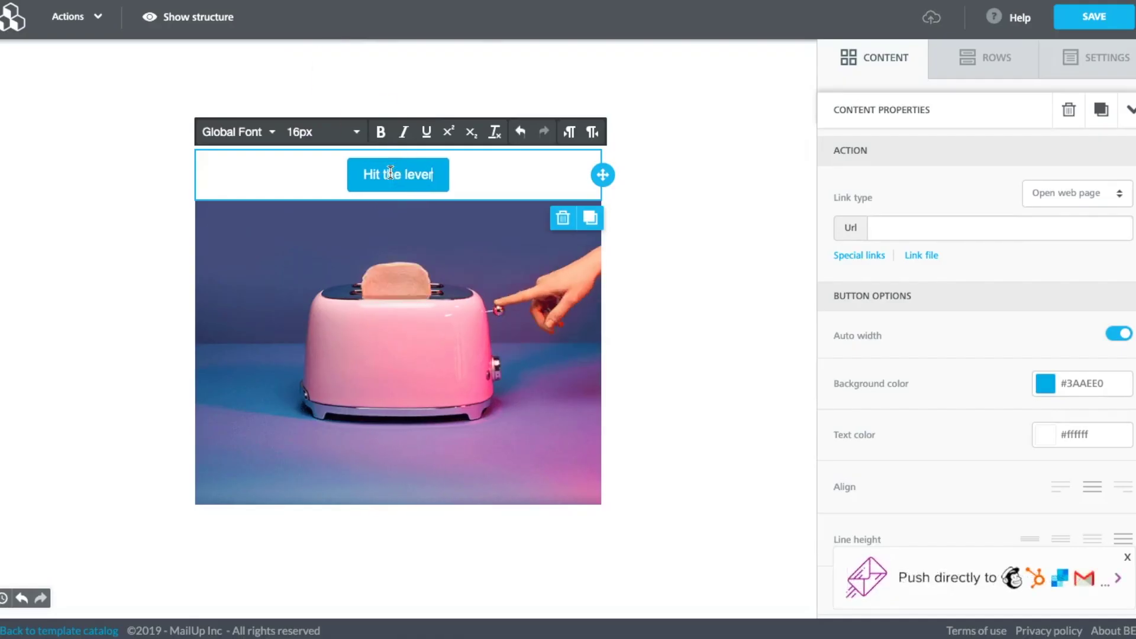
{"action": "triple_click", "coordinate": [391, 172]}
{"action": "left_click", "coordinate": [244, 132]}
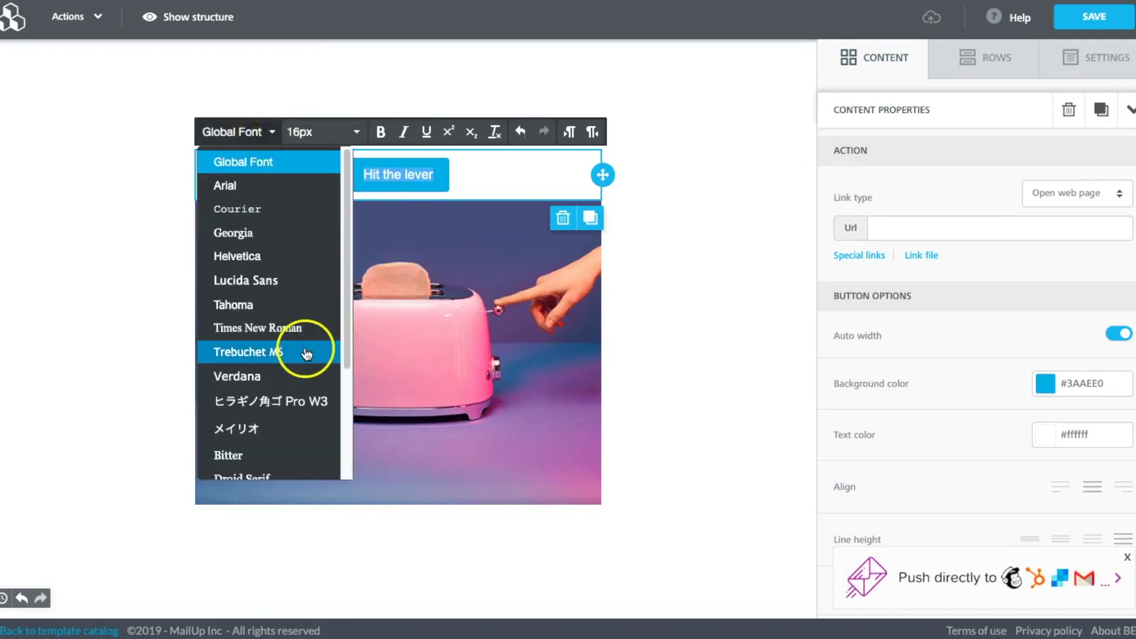
{"action": "left_click", "coordinate": [297, 353]}
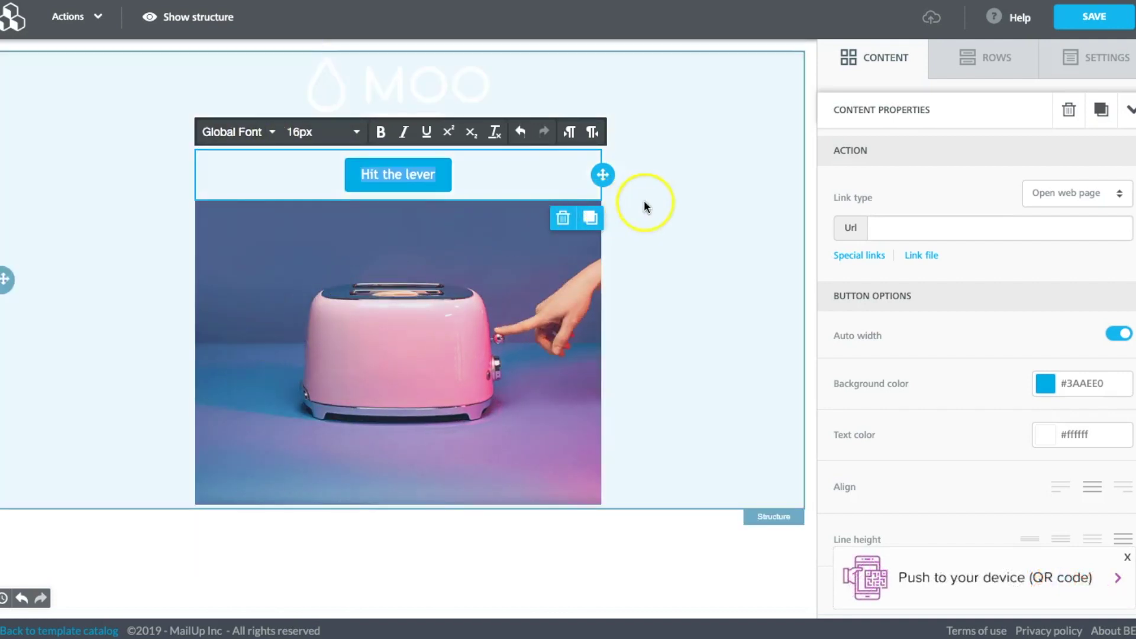
{"action": "left_click", "coordinate": [645, 200]}
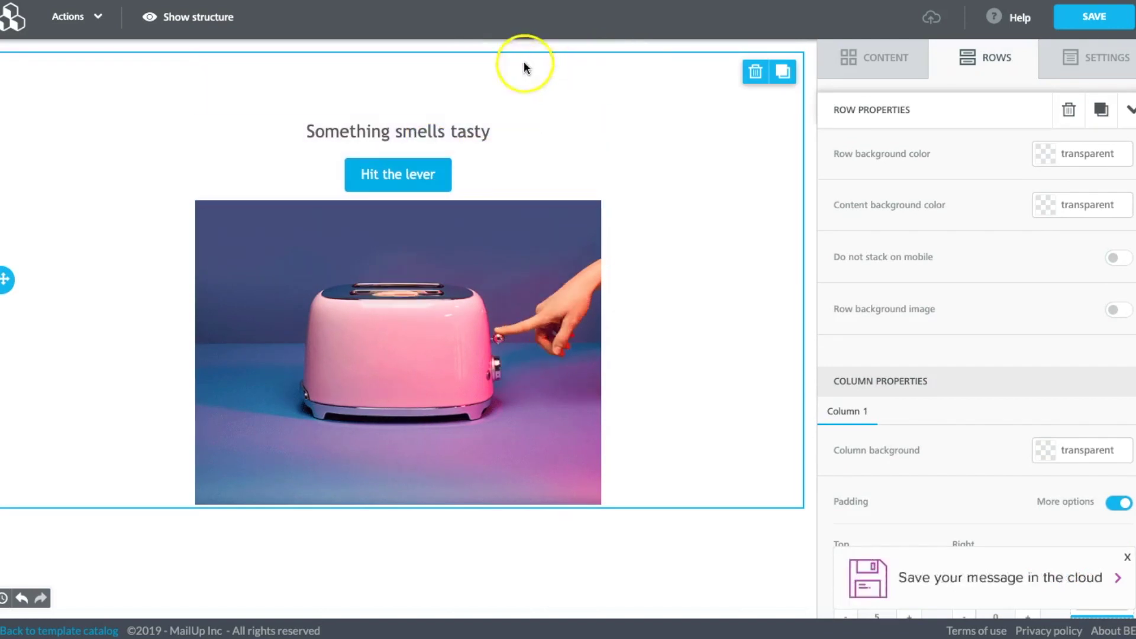
Set the email's content area background color to #4A5173
{"action": "left_click", "coordinate": [1088, 64]}
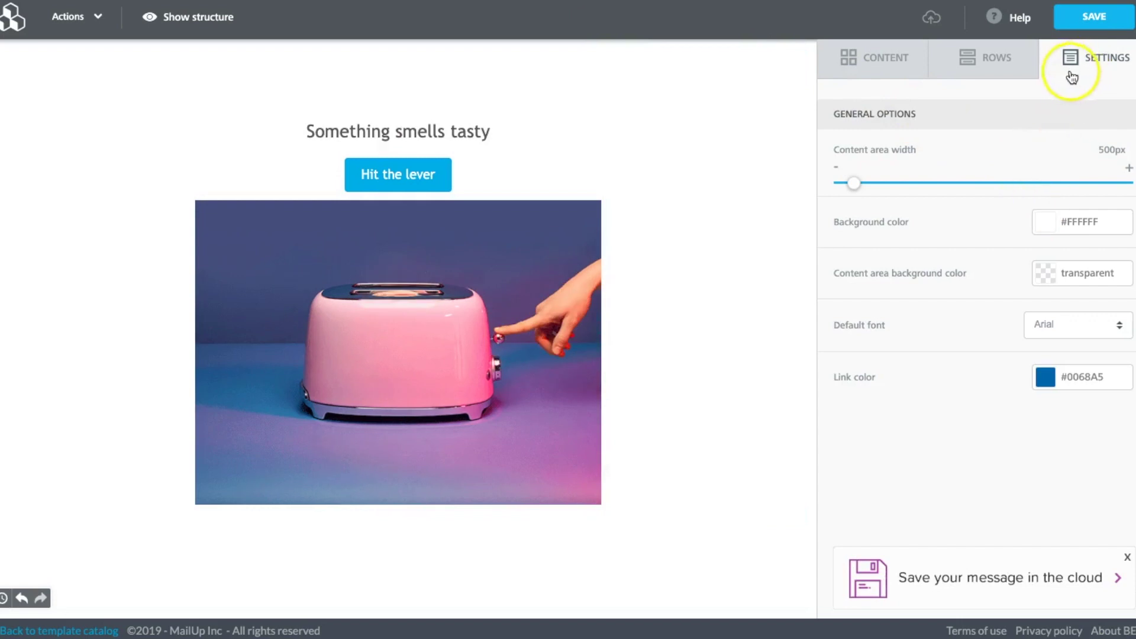
{"action": "double_click", "coordinate": [1096, 272]}
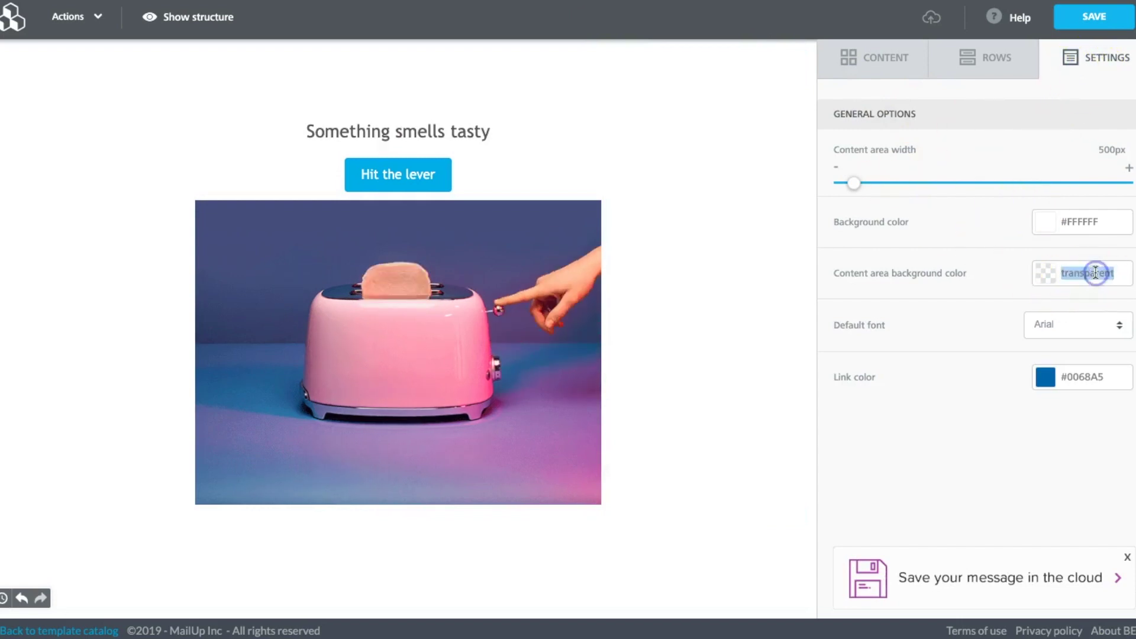
{"action": "key", "text": "BackSpace"}
{"action": "type", "text": "#4A5173"}
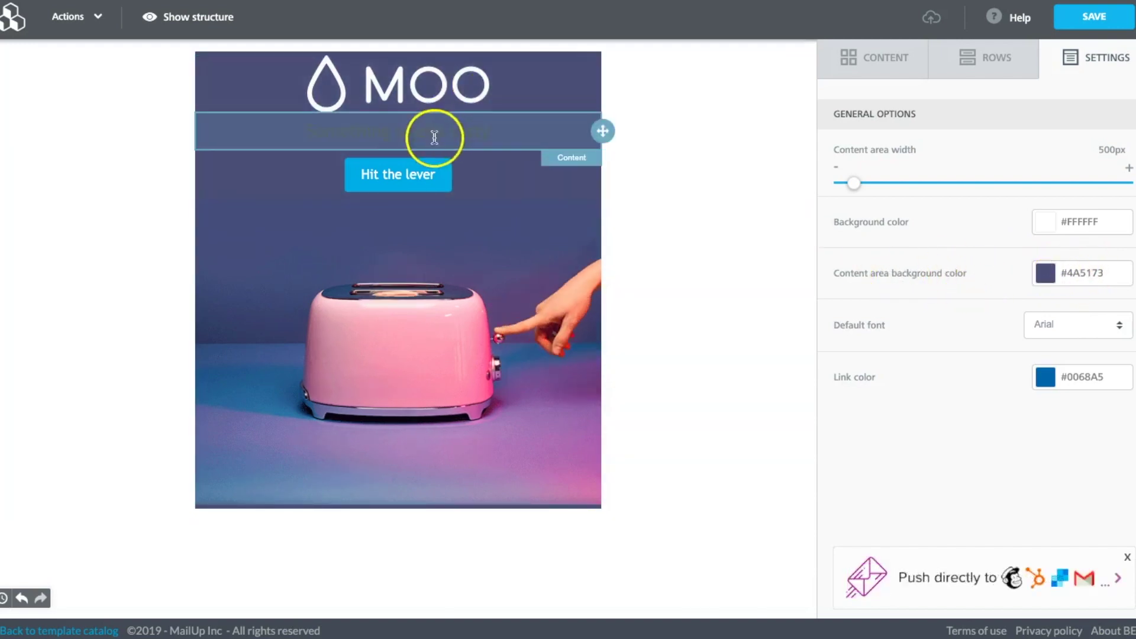
Change the text color of "Something smells tasty" to white, #FFFFFF
{"action": "double_click", "coordinate": [432, 132]}
{"action": "triple_click", "coordinate": [432, 132]}
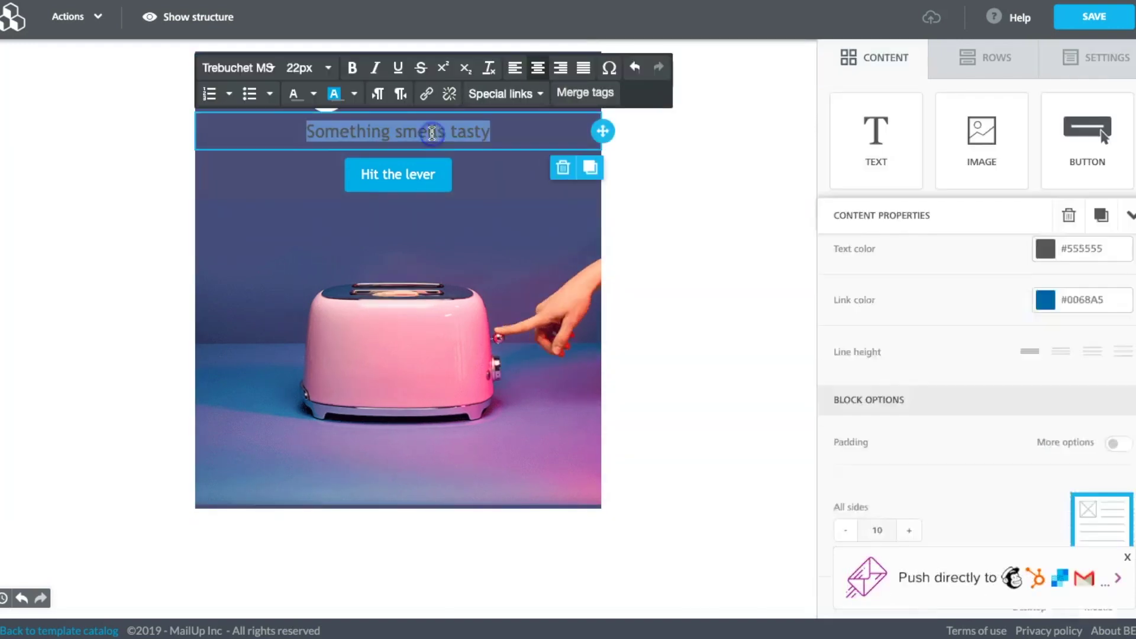
{"action": "left_click", "coordinate": [1041, 161]}
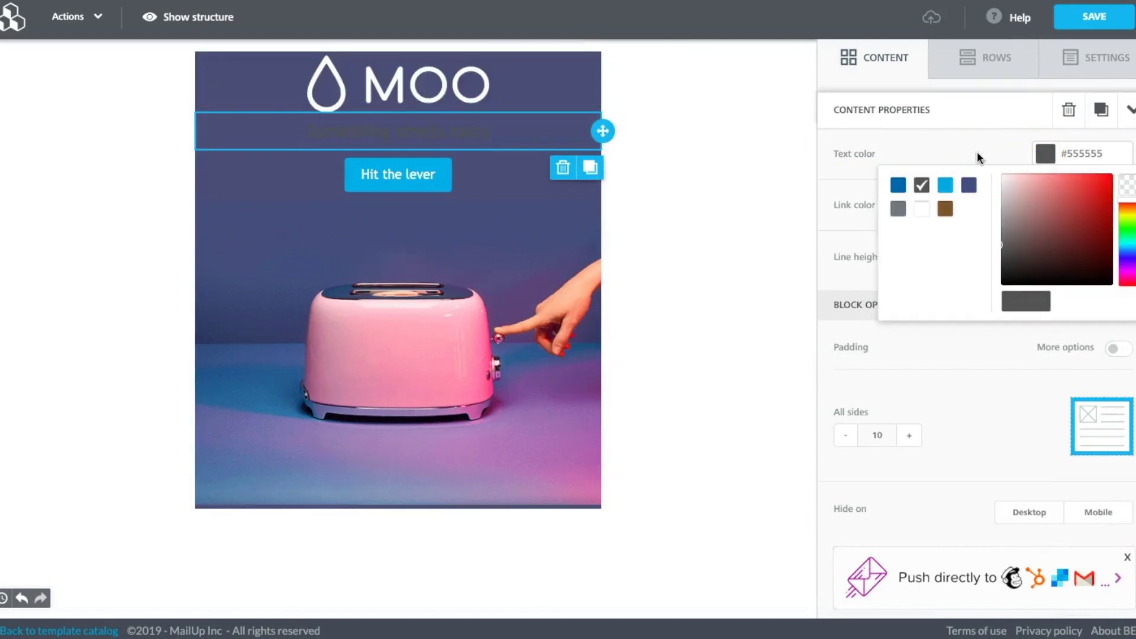
{"action": "left_click", "coordinate": [918, 213]}
Turn off auto width for the MOO logo image and reduce its width to 20%
{"action": "left_click", "coordinate": [572, 92]}
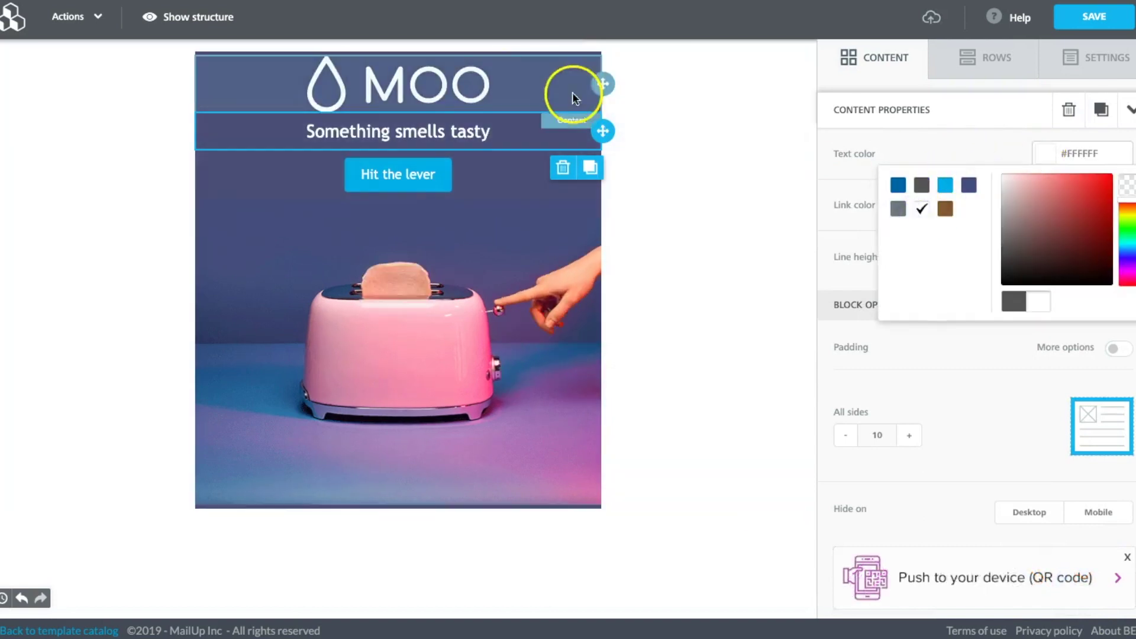
{"action": "left_click", "coordinate": [1117, 157]}
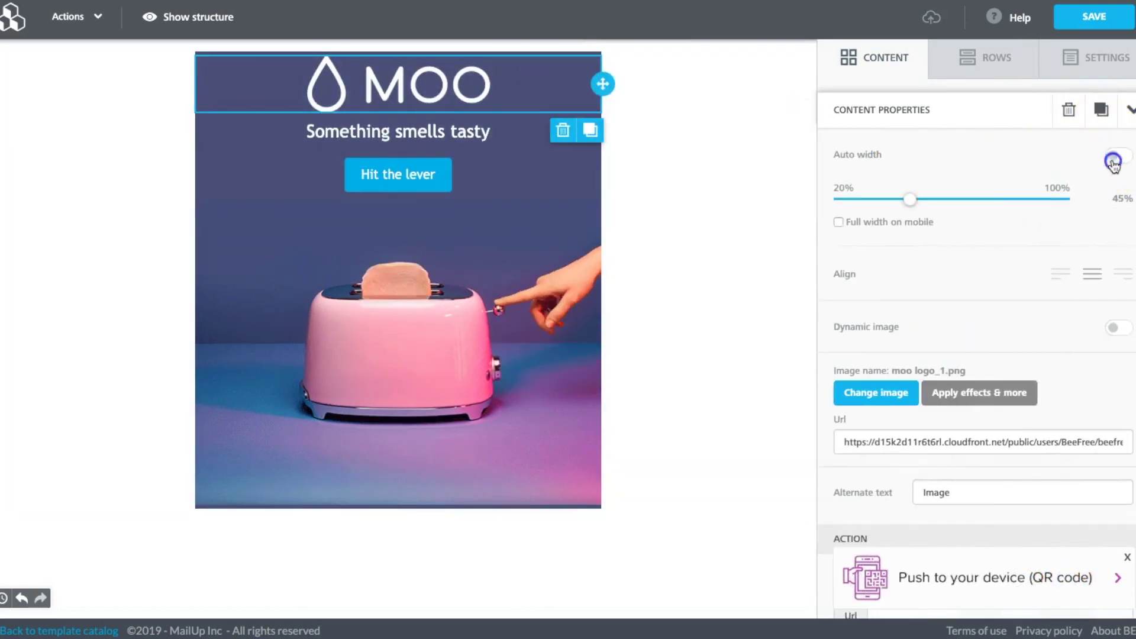
{"action": "left_click_drag", "start_coordinate": [915, 198], "coordinate": [816, 204]}
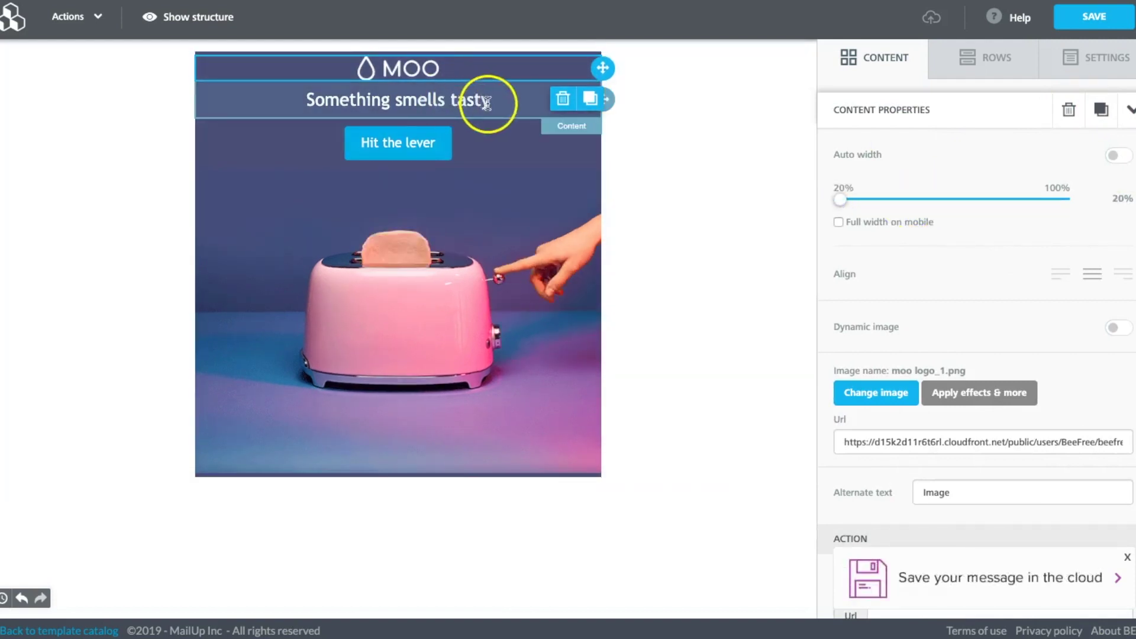
Enable individual padding for the "Something smells tasty" text block and set its top and bottom padding to 30
{"action": "left_click", "coordinate": [502, 101]}
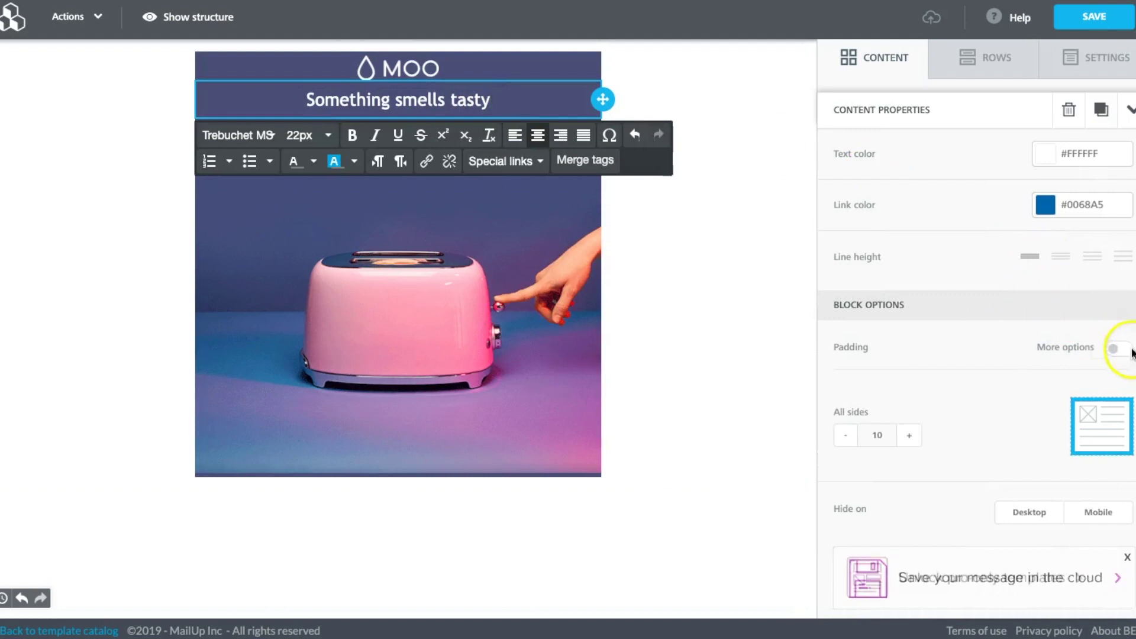
{"action": "left_click", "coordinate": [1121, 348]}
{"action": "left_click", "coordinate": [910, 413]}
{"action": "left_click", "coordinate": [910, 413]}
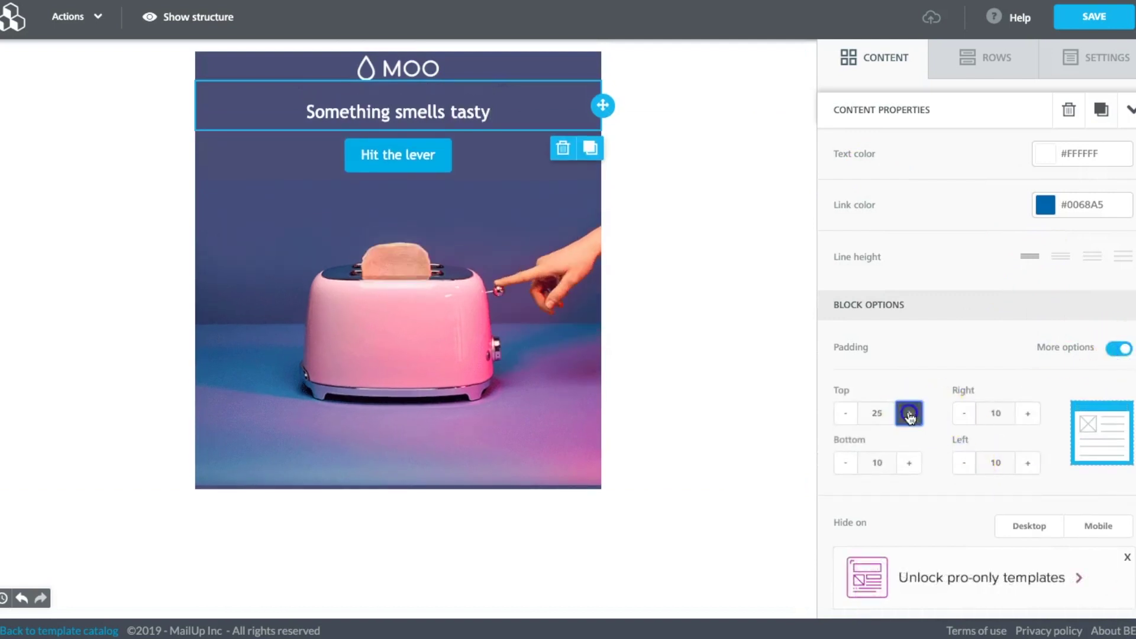
{"action": "left_click", "coordinate": [909, 463]}
{"action": "left_click", "coordinate": [906, 466]}
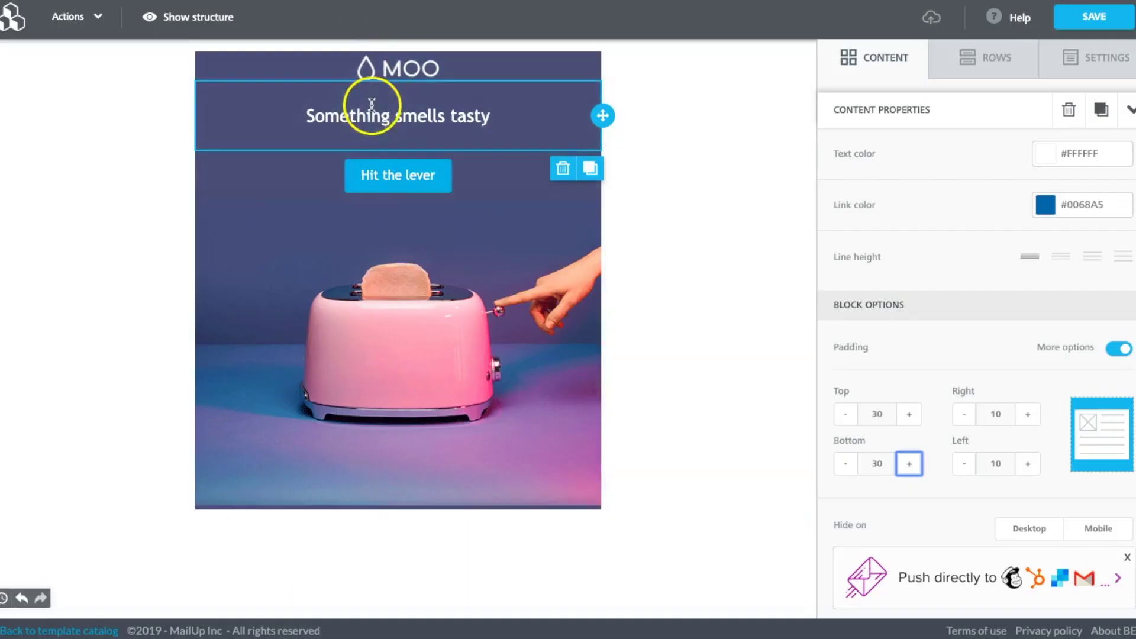
Increase the font size of the "Something smells tasty" headline to 30px
{"action": "left_click", "coordinate": [371, 117]}
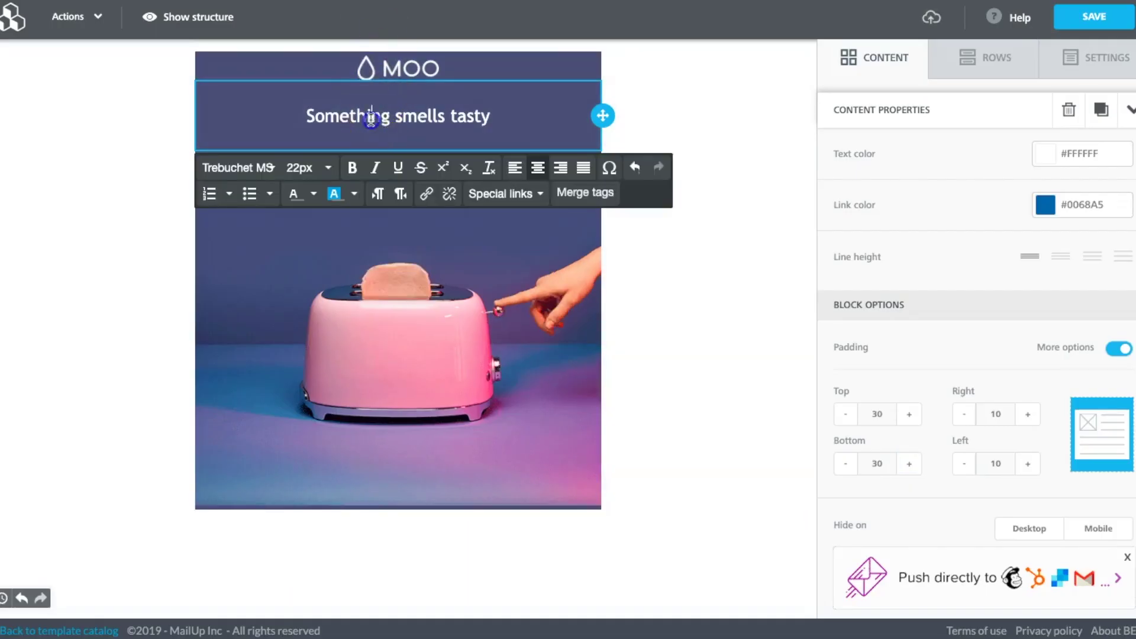
{"action": "left_click", "coordinate": [302, 168]}
{"action": "scroll", "coordinate": [355, 441], "scroll_direction": "down", "scroll_amount": 3}
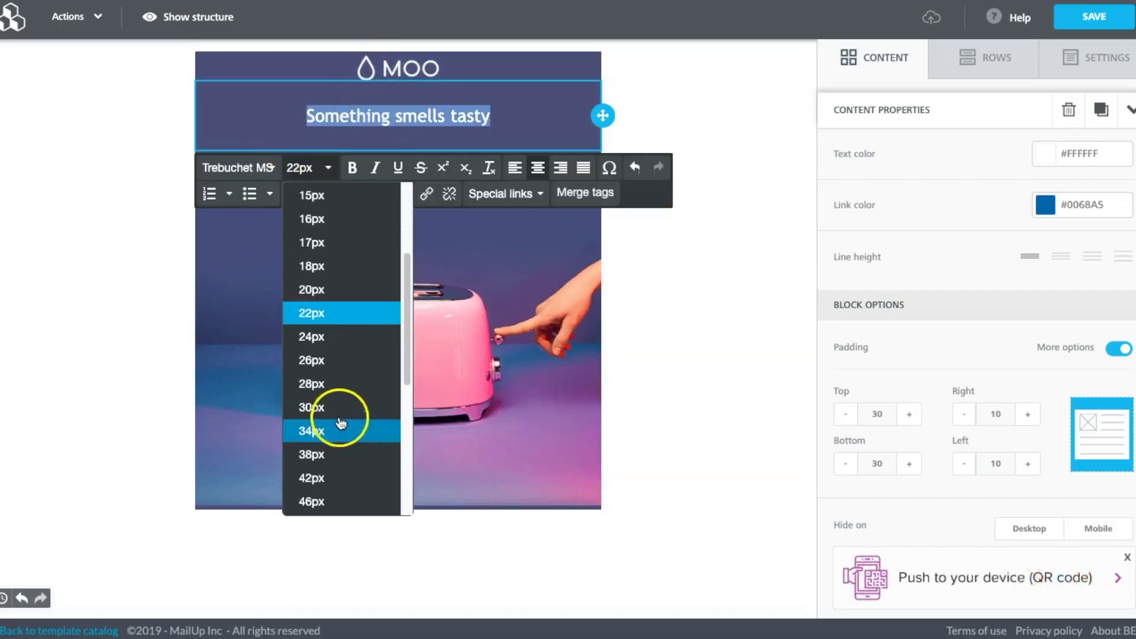
{"action": "left_click", "coordinate": [337, 407]}
{"action": "left_click", "coordinate": [689, 352]}
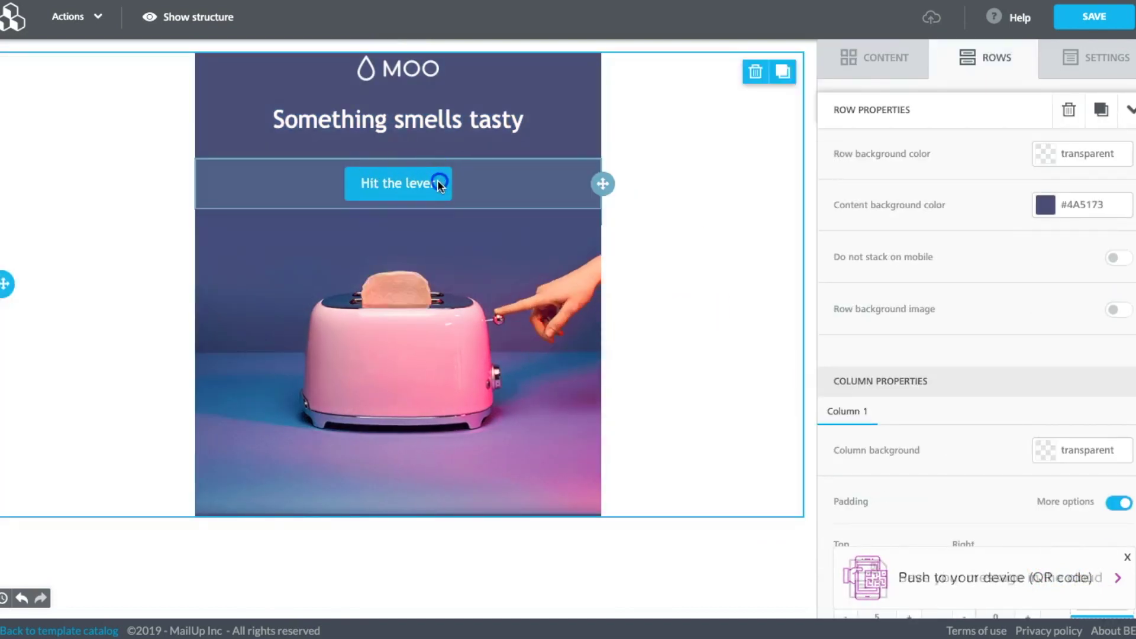
Select the "Hit the lever" button and activate the empty URL field of its web page link
{"action": "left_click", "coordinate": [438, 180]}
{"action": "scroll", "coordinate": [978, 397], "scroll_direction": "down", "scroll_amount": 1}
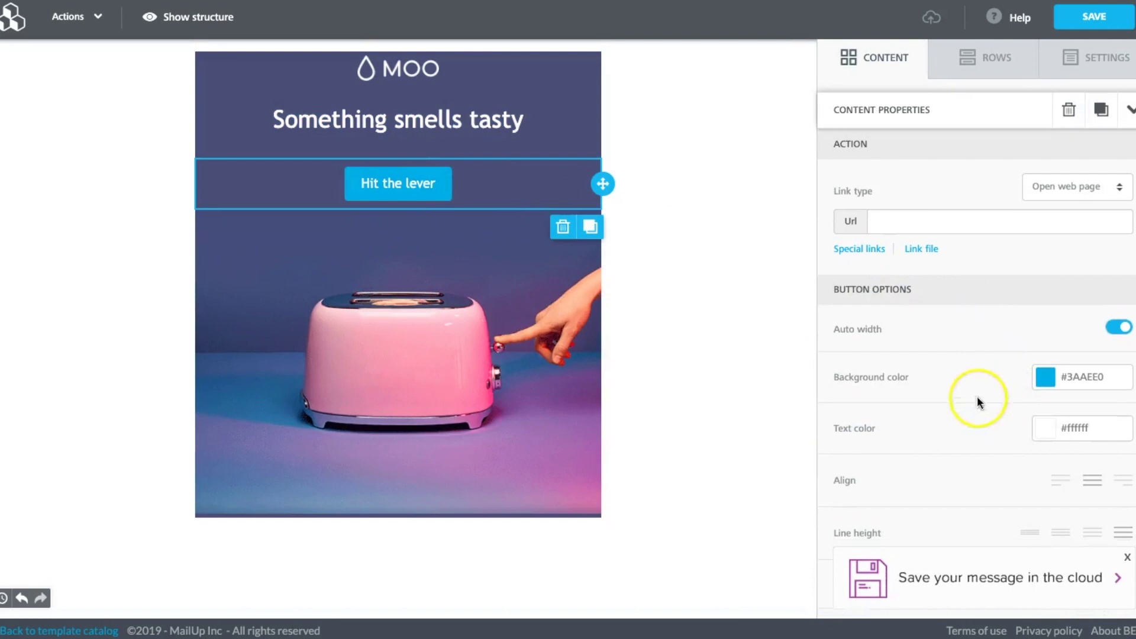
{"action": "left_click", "coordinate": [894, 221]}
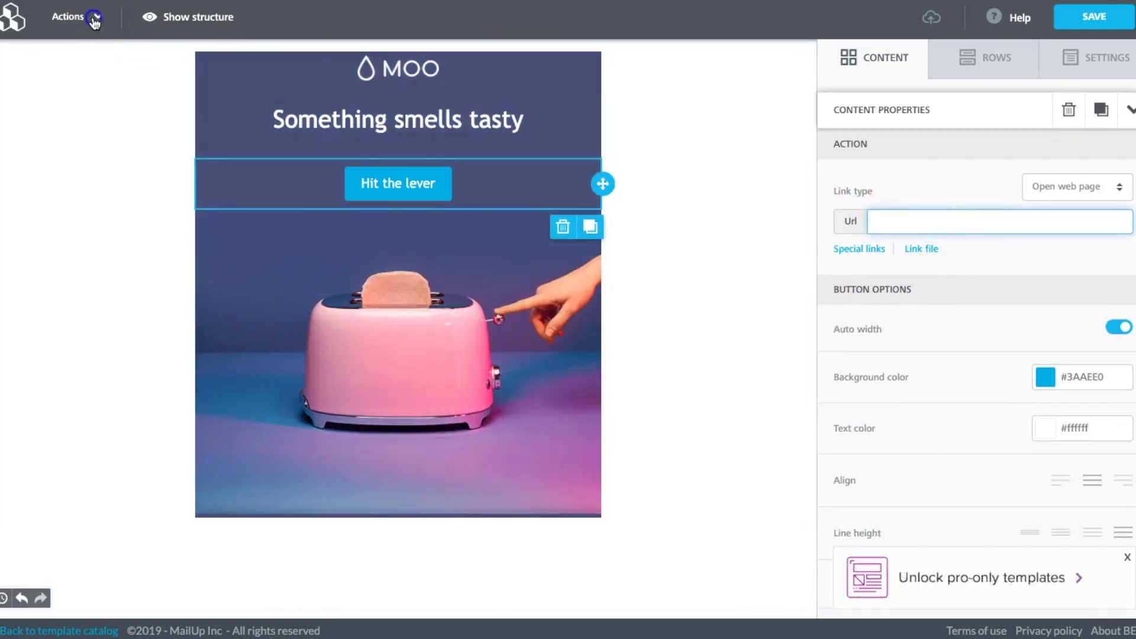
Preview the email in the mobile and desktop layouts, and return to the editor
{"action": "left_click", "coordinate": [90, 16]}
{"action": "left_click", "coordinate": [94, 71]}
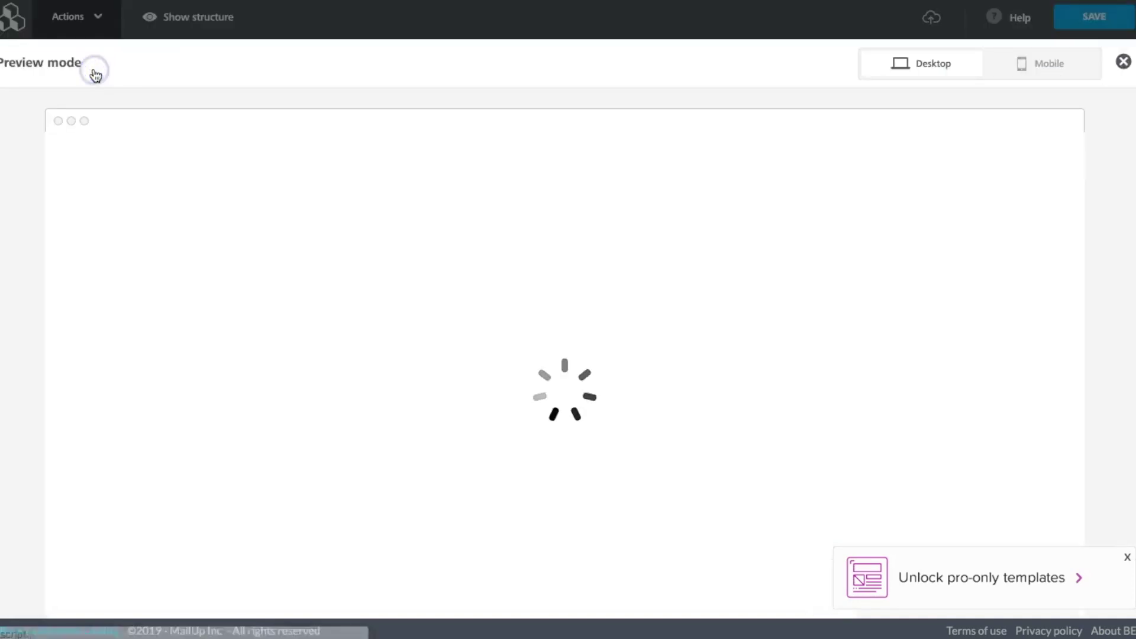
{"action": "left_click", "coordinate": [1027, 66]}
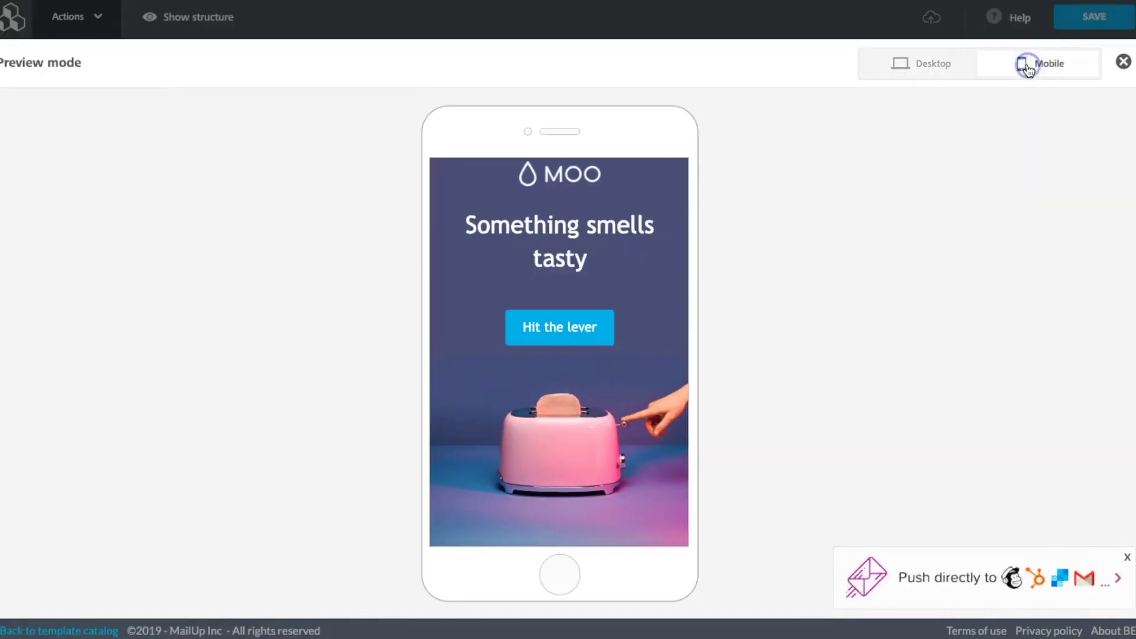
{"action": "left_click", "coordinate": [941, 64]}
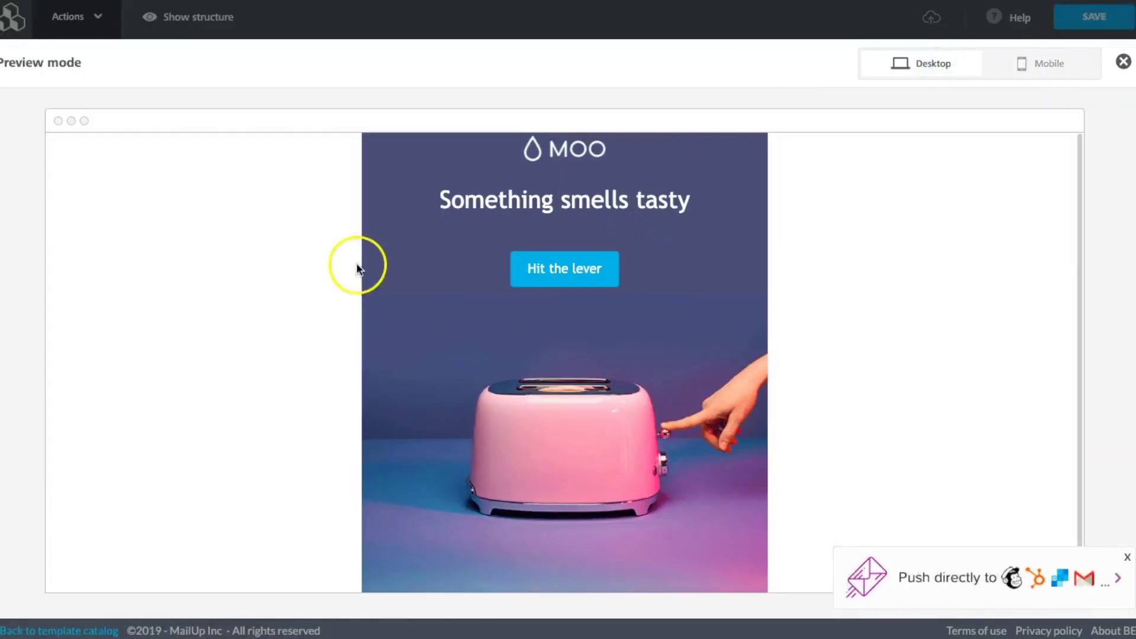
{"action": "left_click", "coordinate": [1123, 61]}
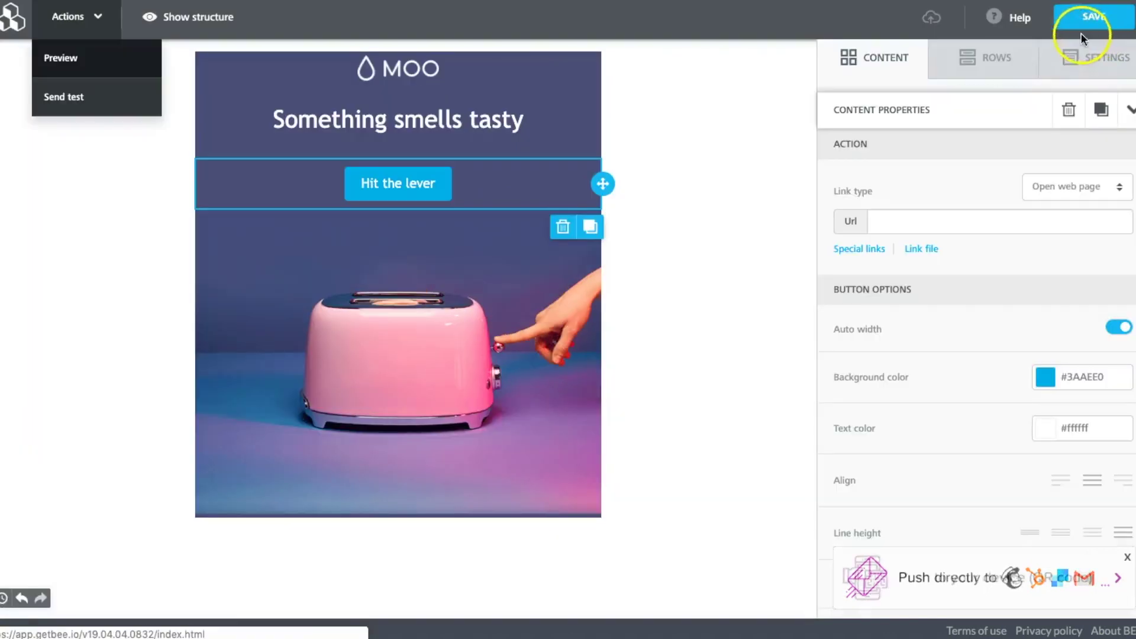